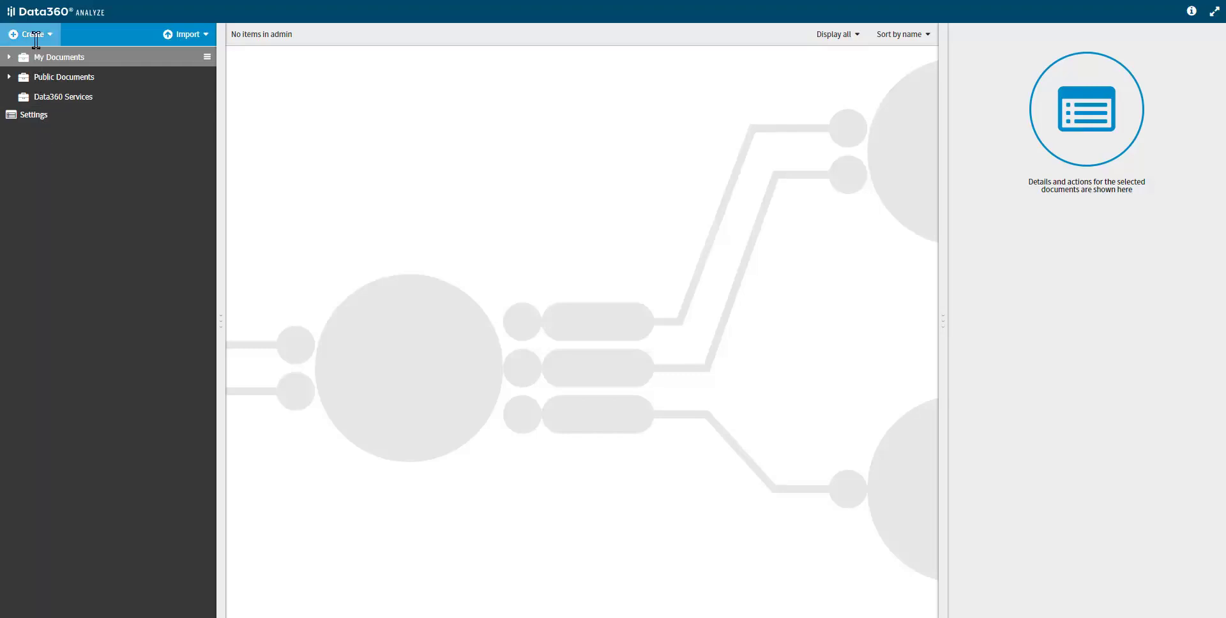
- Create a new data flow
click(36, 37)
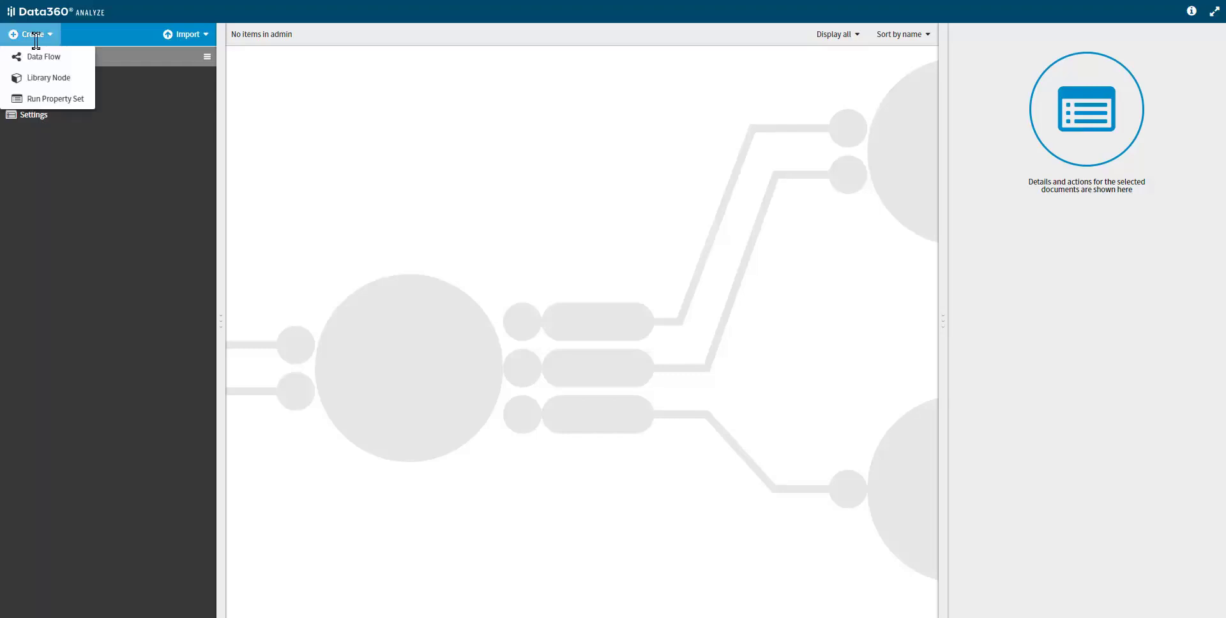
click(60, 64)
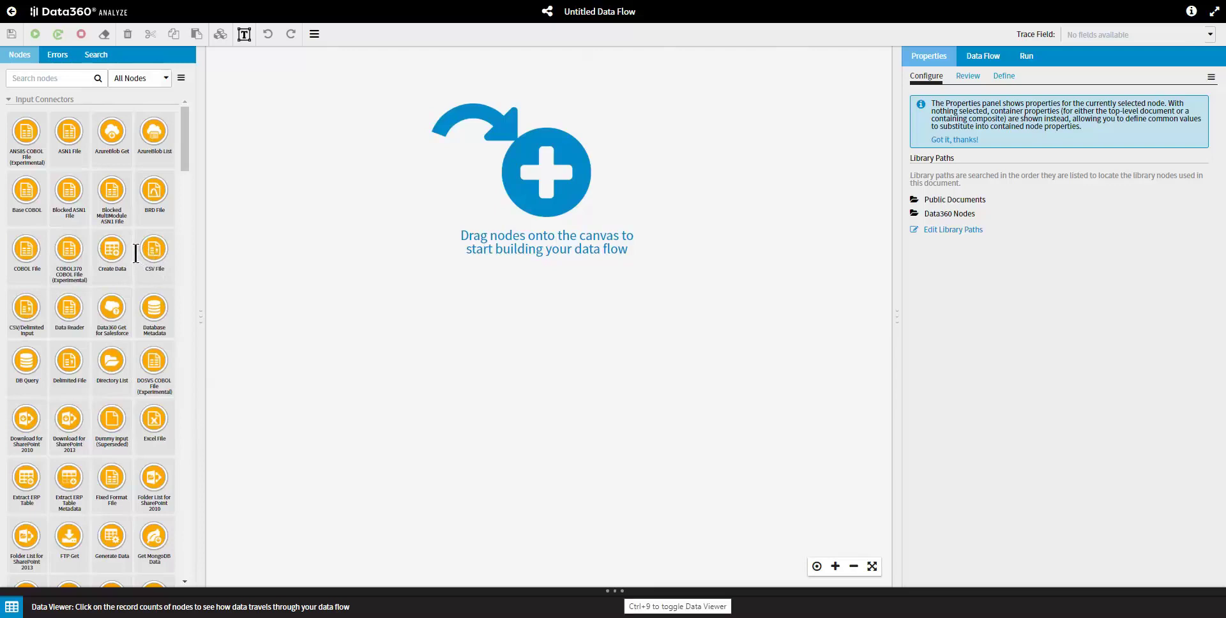
- Collapse and reopen the node library, and look through its available node categories
click(201, 315)
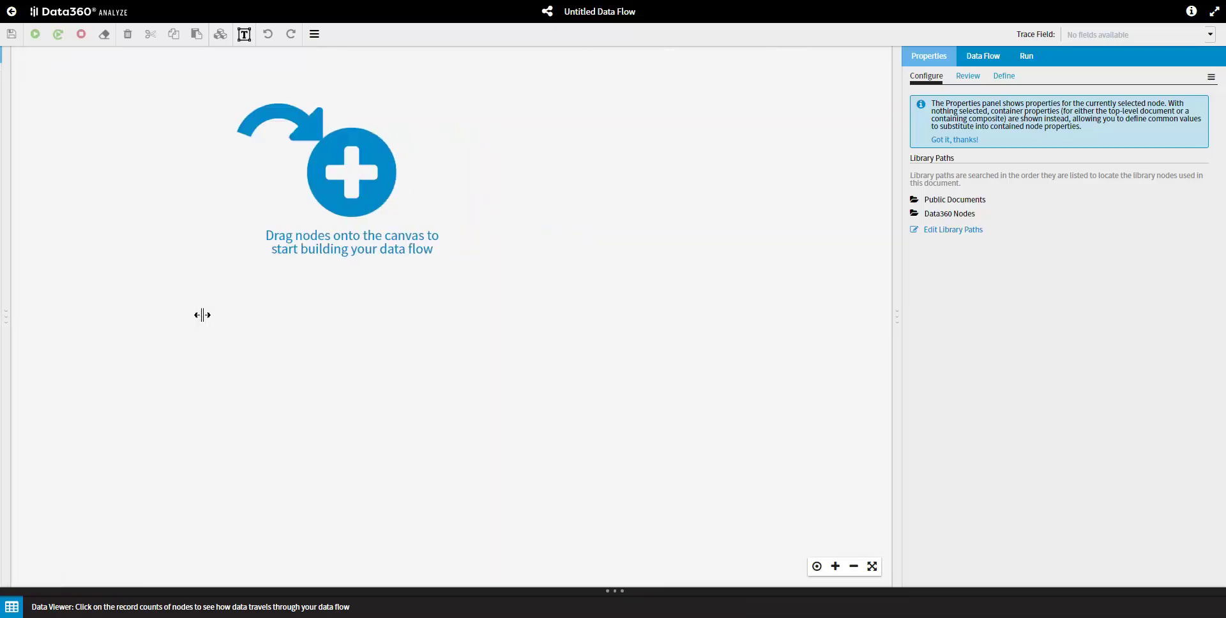
click(8, 316)
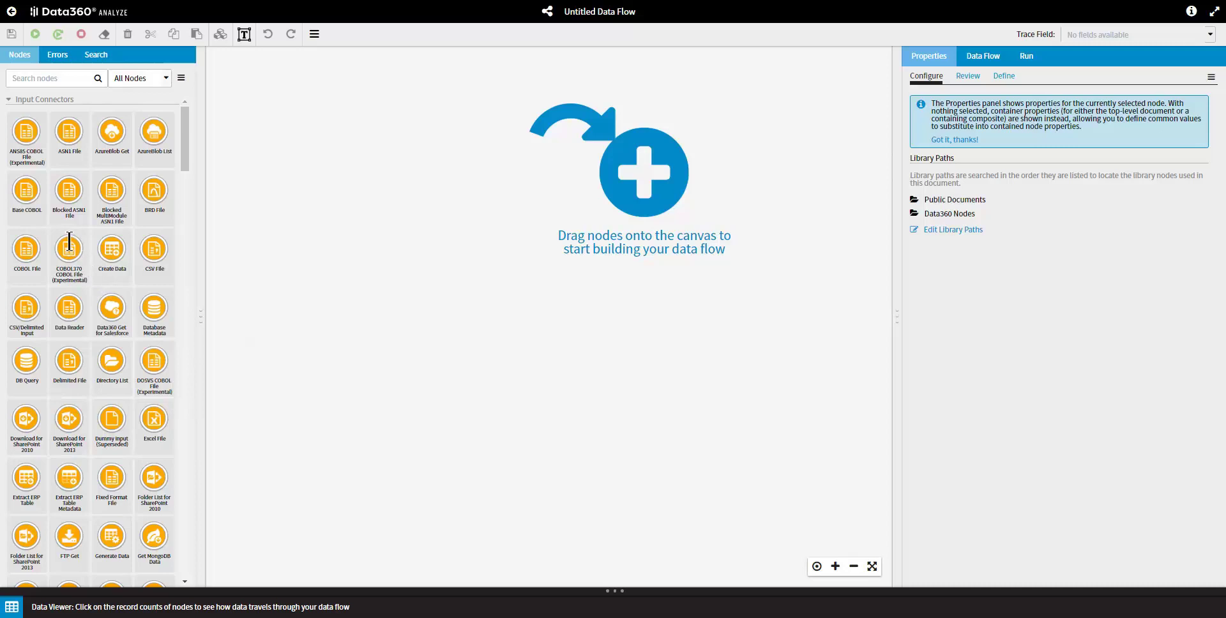
scroll(58, 210, down, 4)
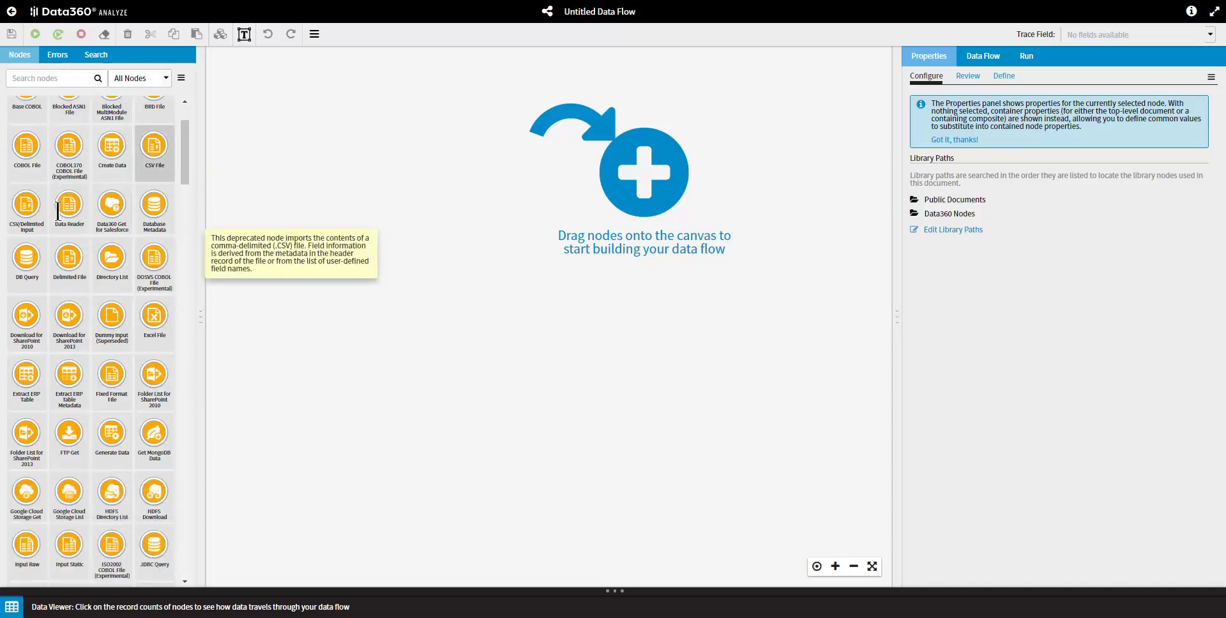
scroll(55, 204, down, 15)
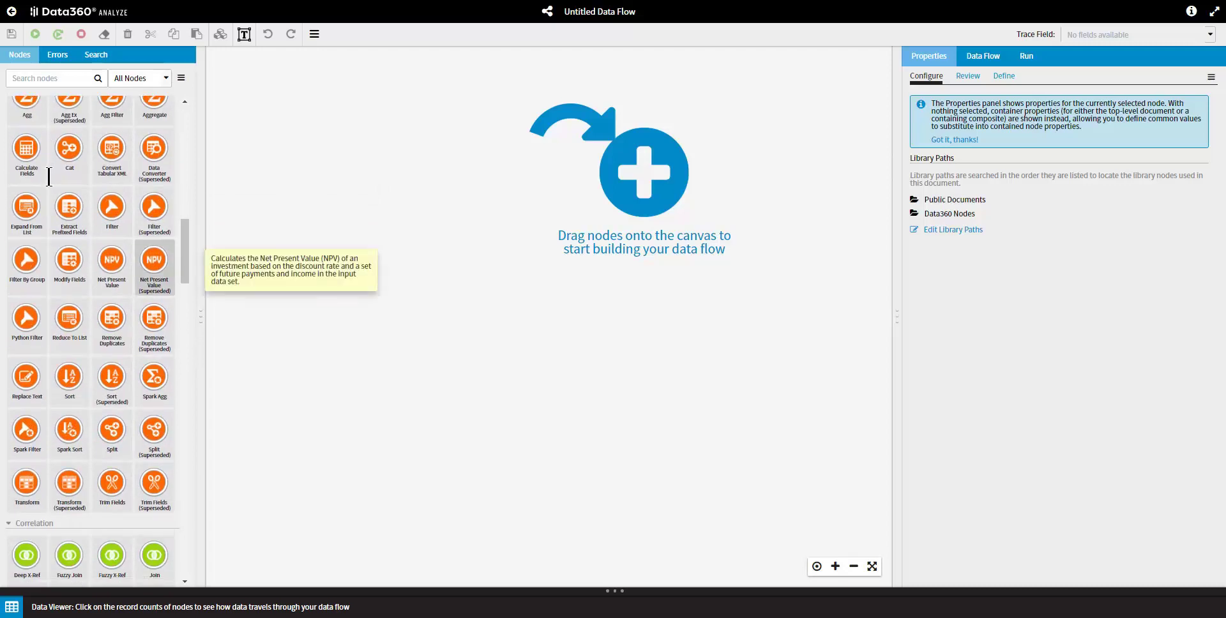
scroll(48, 168, up, 18)
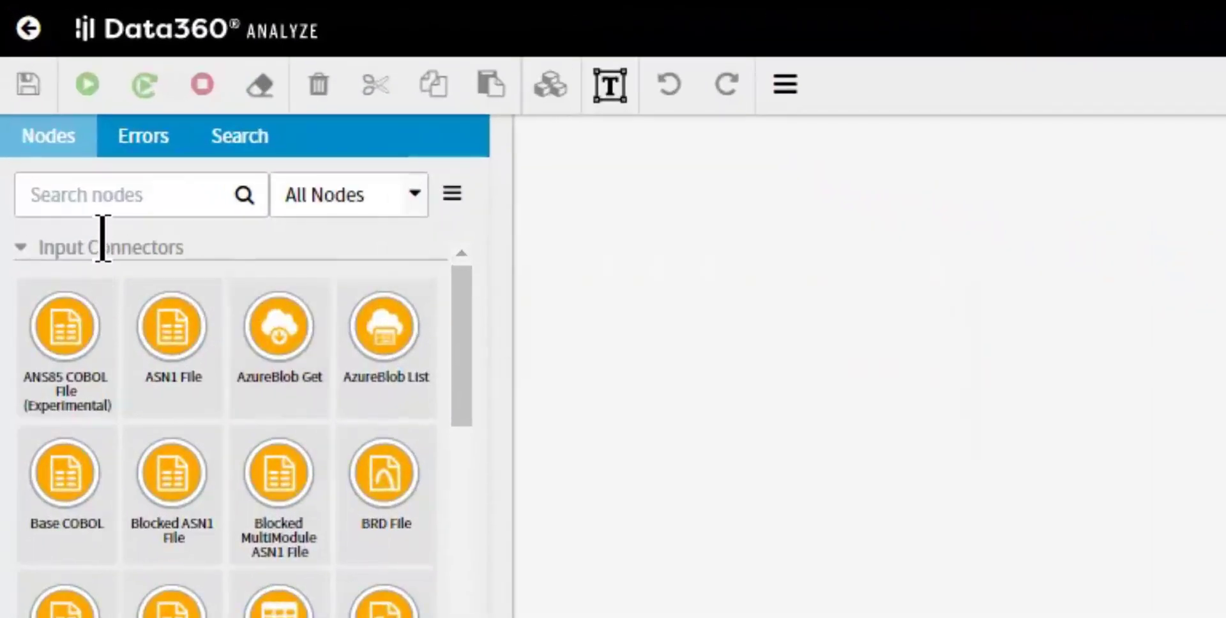
- Find the Excel File node by searching for "excel" and place it in the upper part of the canvas
click(102, 210)
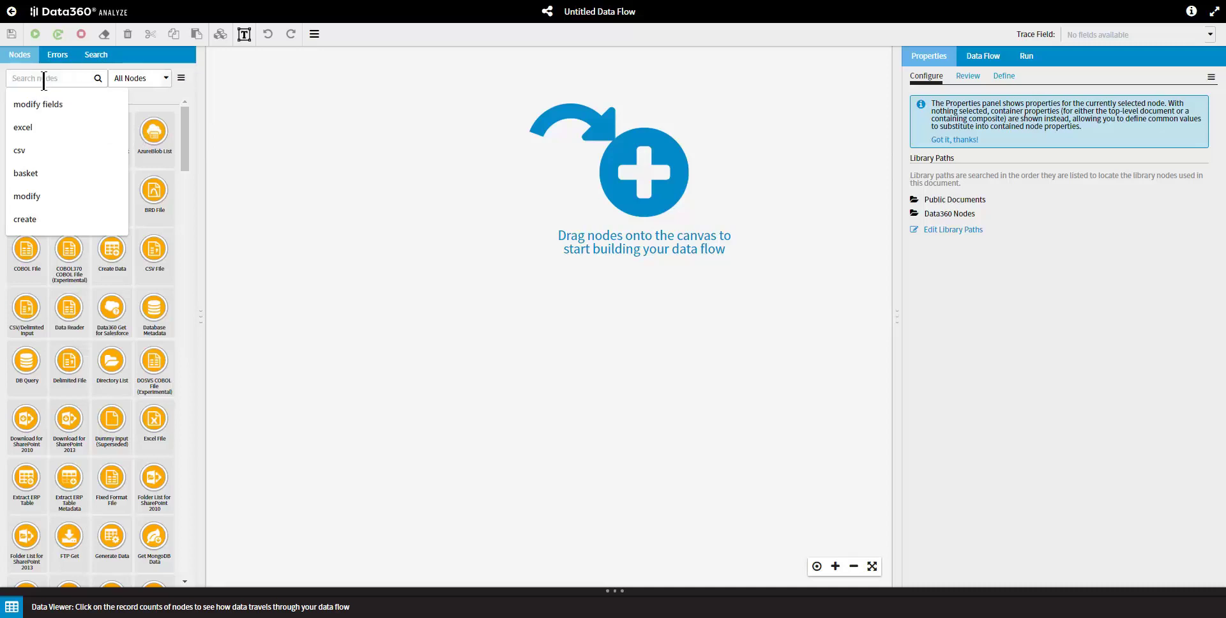
text(excel)
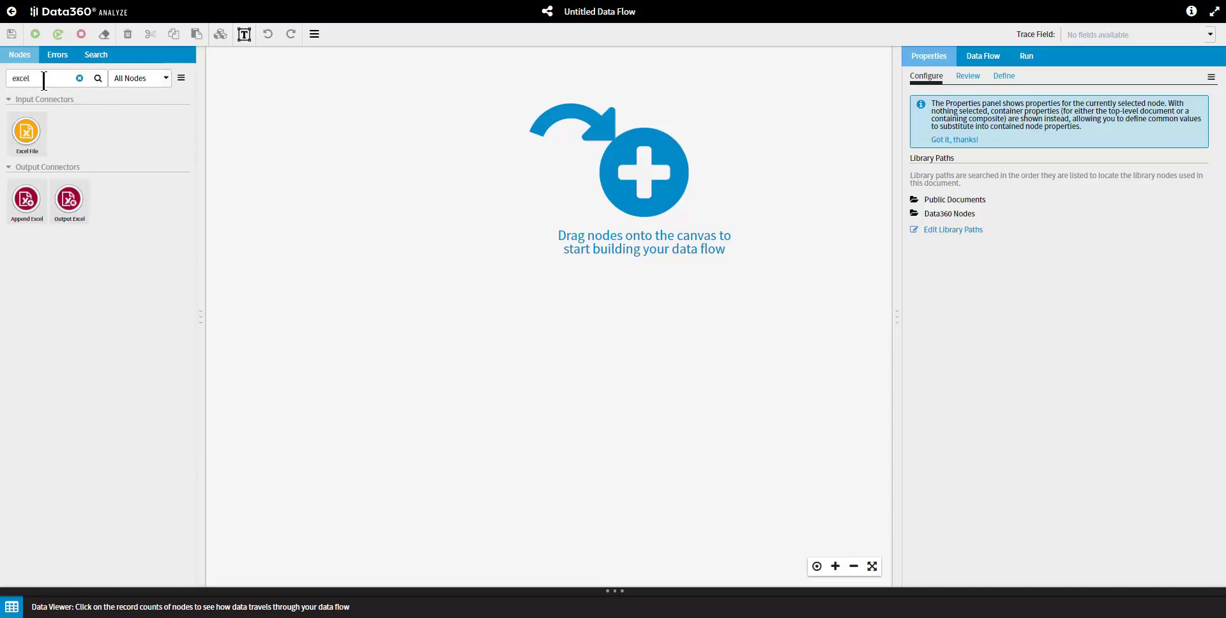
drag(27, 139, 346, 180)
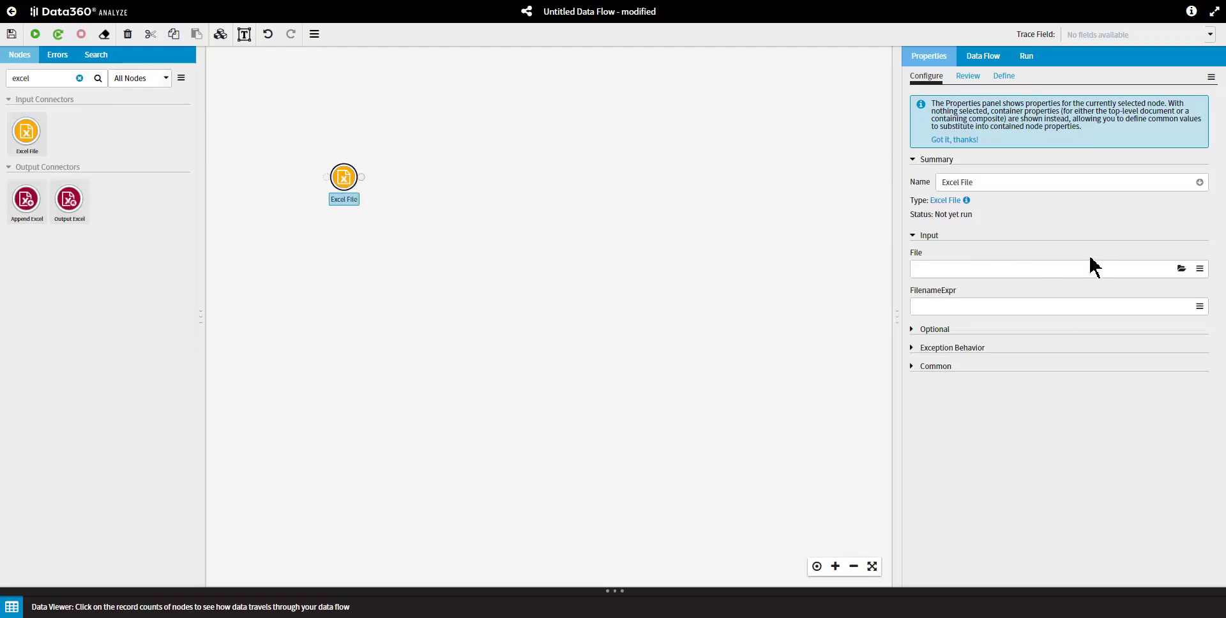
mouse_move(1094, 267)
click(930, 268)
text(C:\Users\ccostello\Desktop\SampleData\getting_started.xlsx)
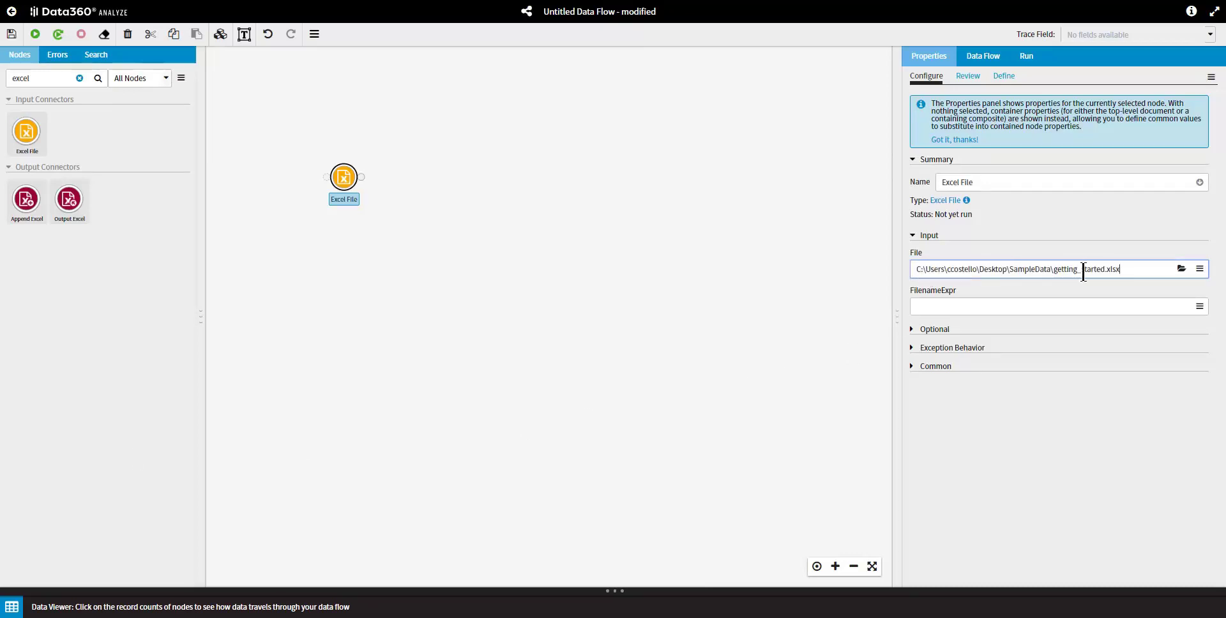
drag(1124, 272, 890, 291)
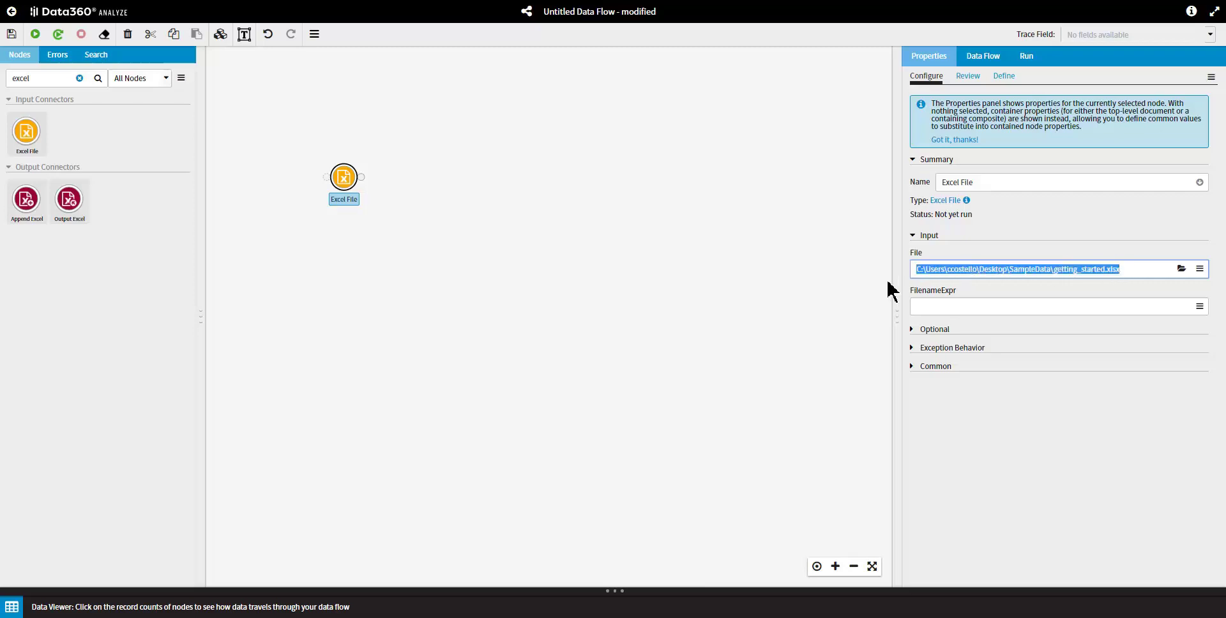
key(BackSpace)
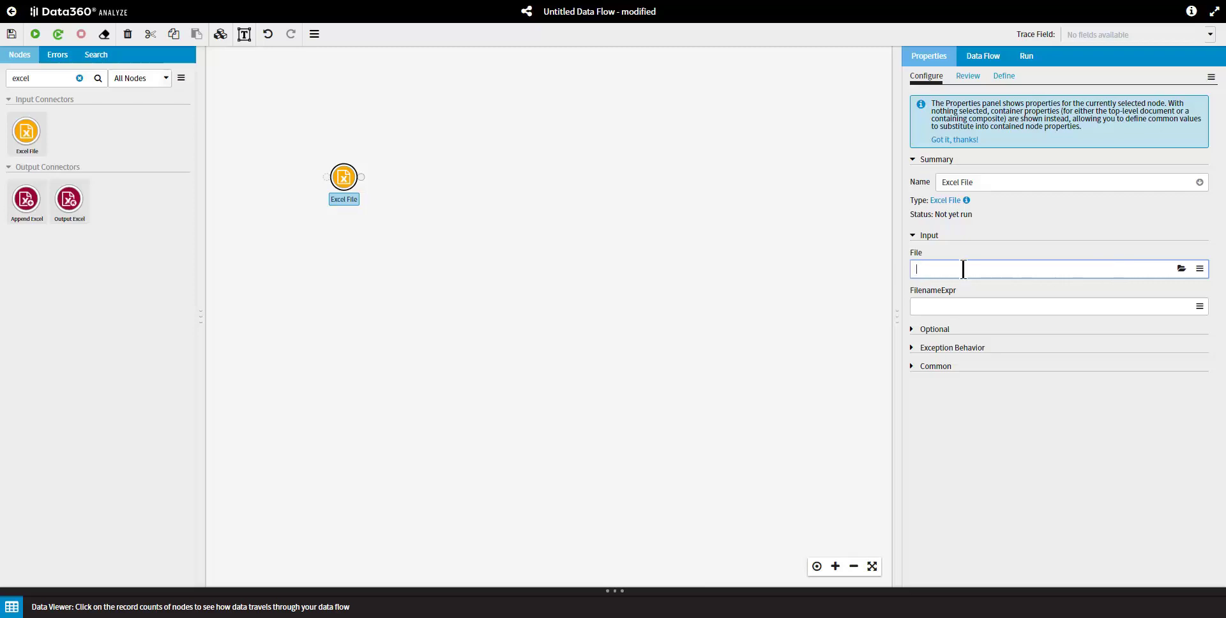
- Browse to the SampleData folder on the Desktop and choose getting_started.xlsx as the Excel File node's input file
click(1182, 270)
double_click(534, 97)
double_click(515, 145)
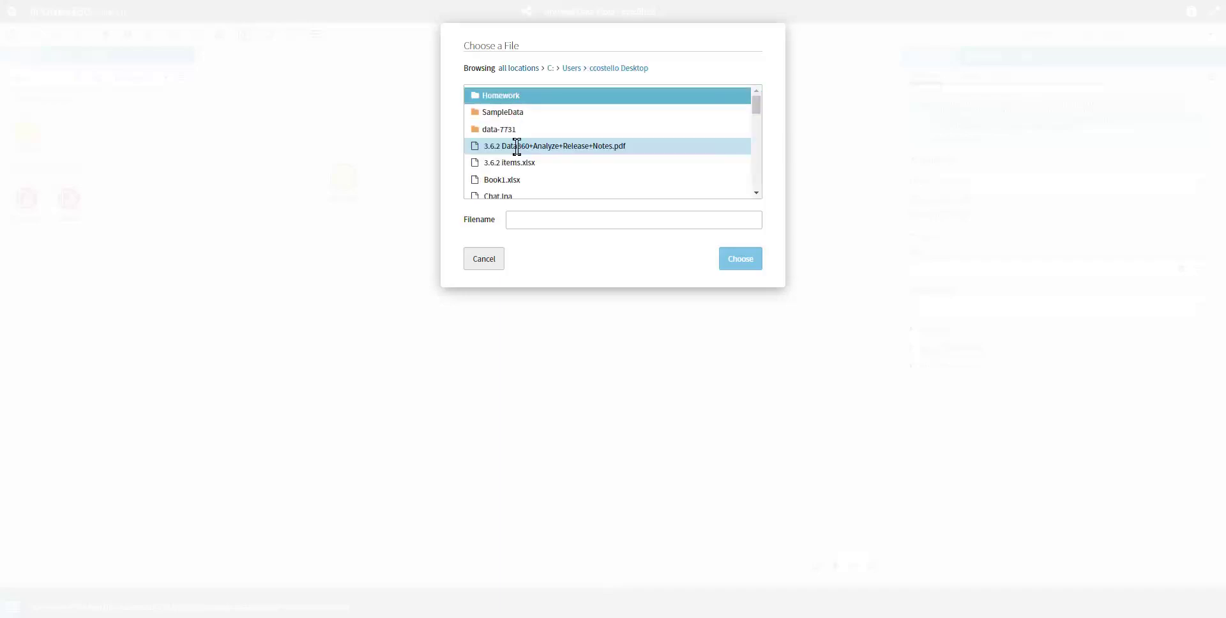
double_click(524, 112)
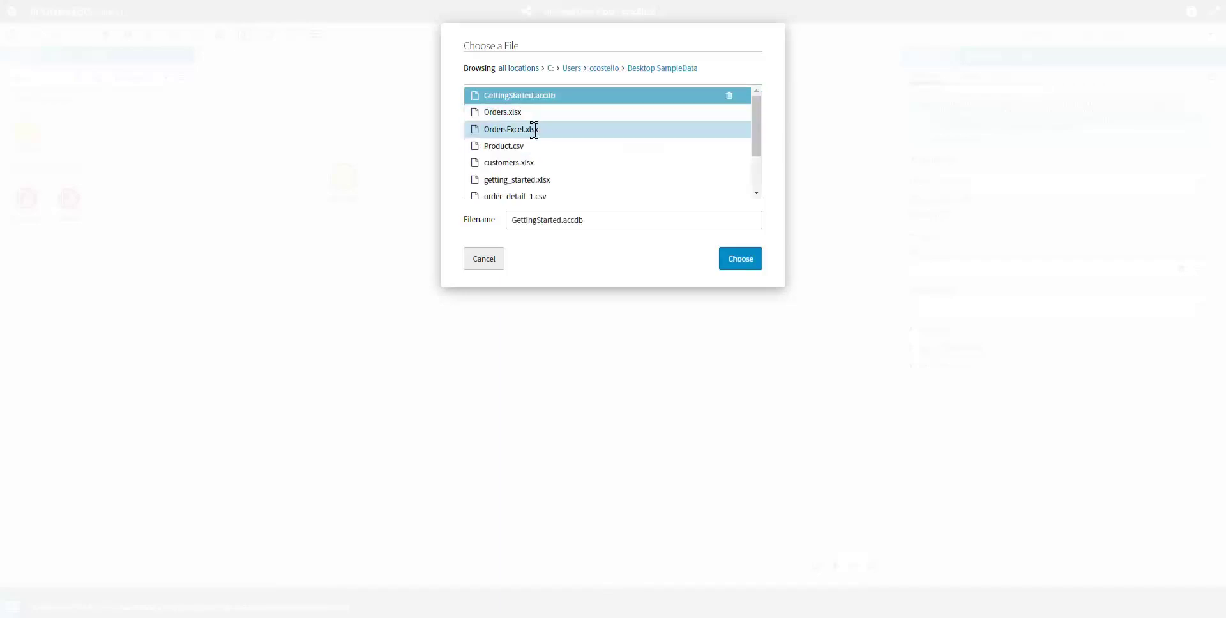
click(520, 179)
click(752, 261)
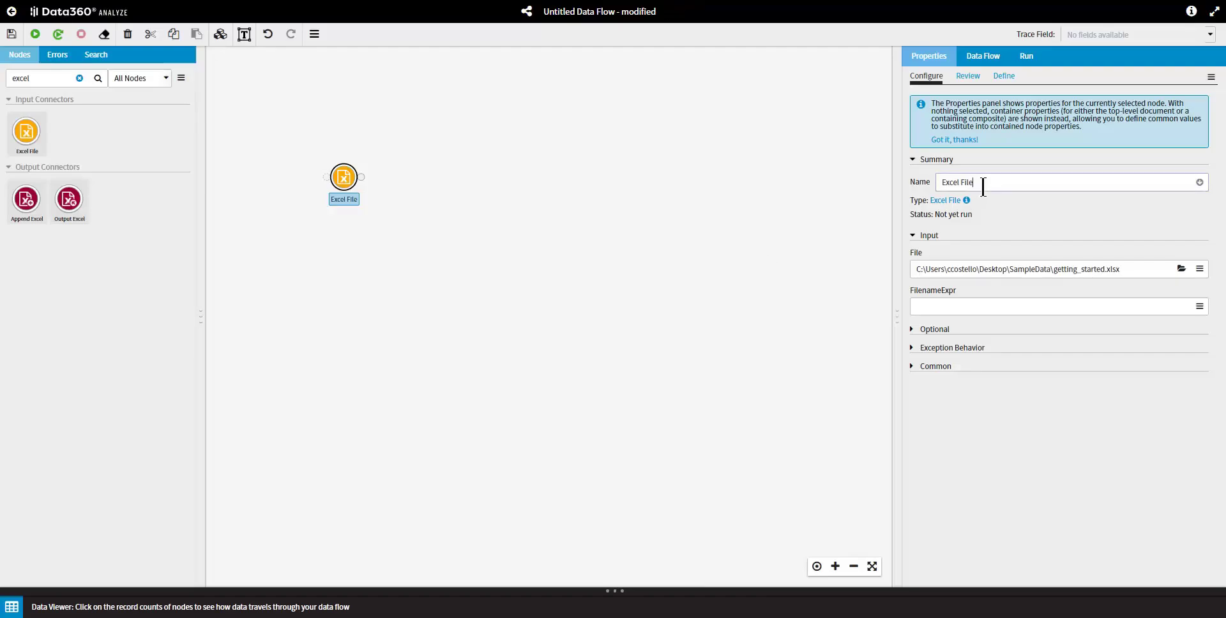
- Rename the Excel File node as Orders and run it
drag(977, 183, 939, 185)
text(Orders)
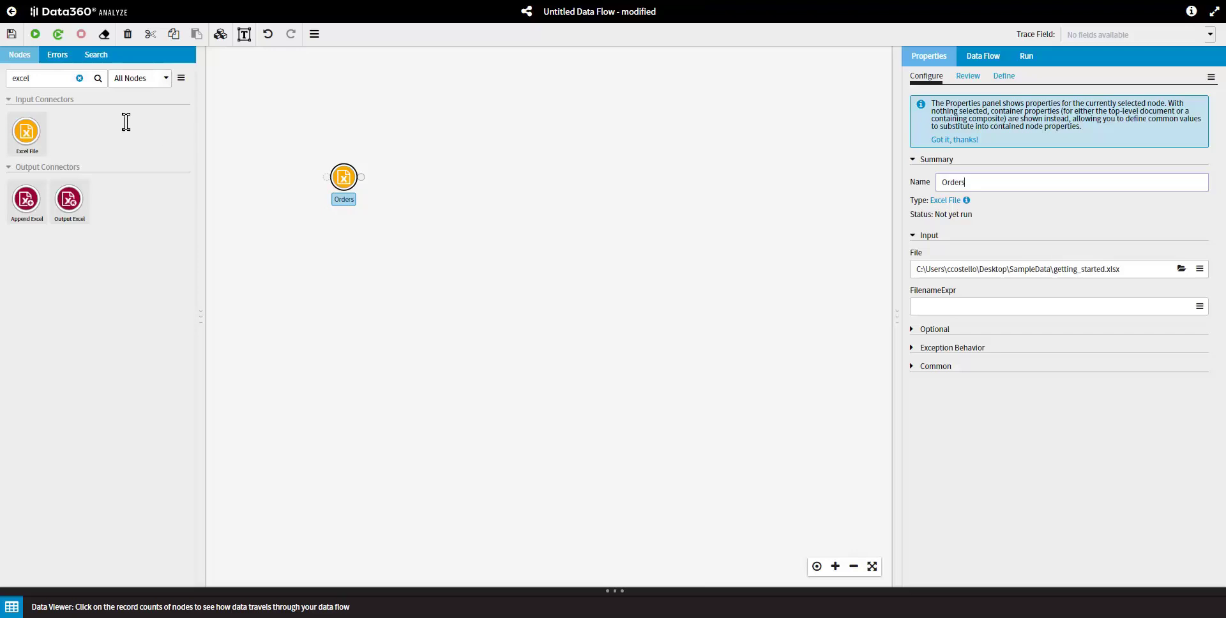
click(57, 34)
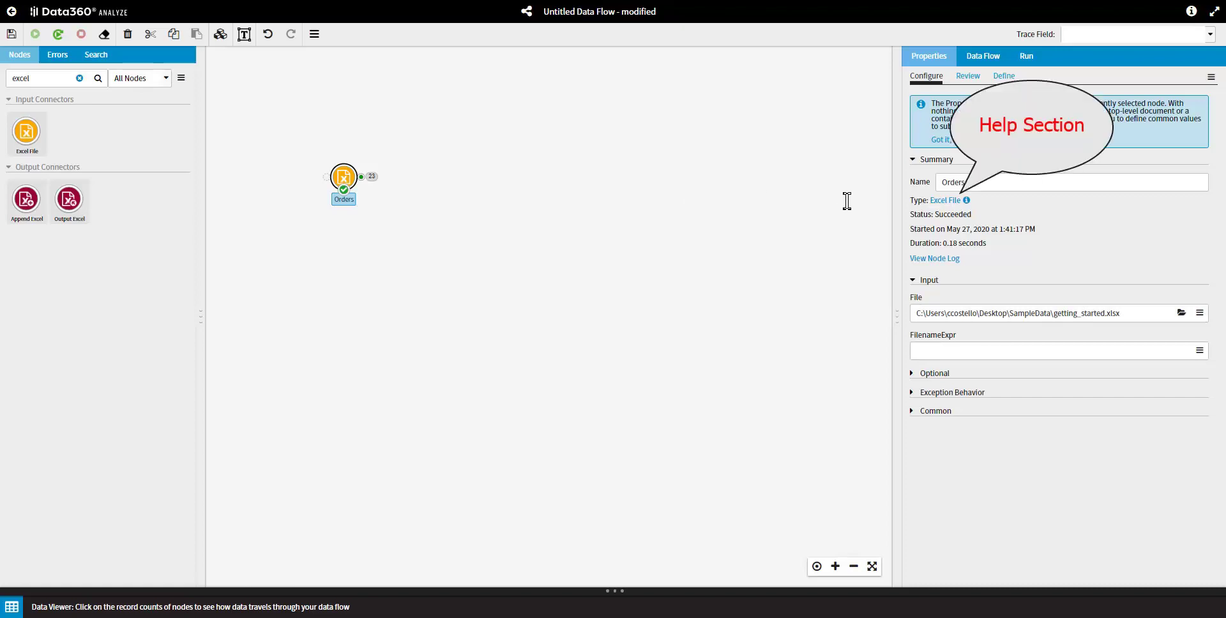
- Open the Excel File node's help topic and read how to import data that does not begin in cell A1
click(951, 202)
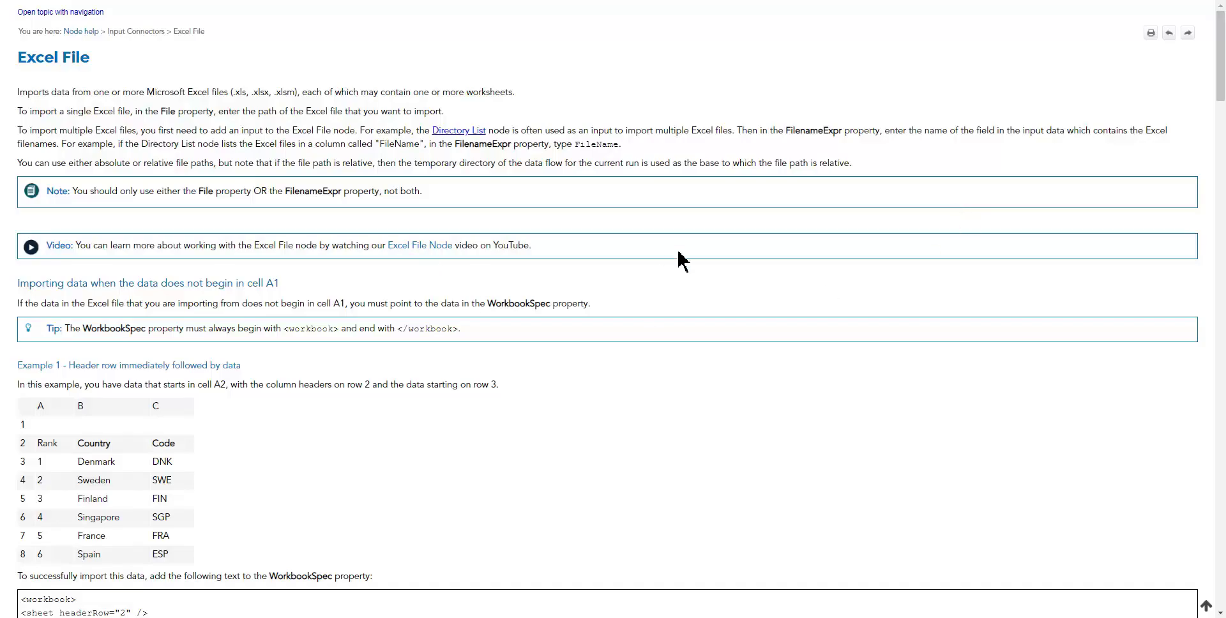
scroll(674, 317, down, 4)
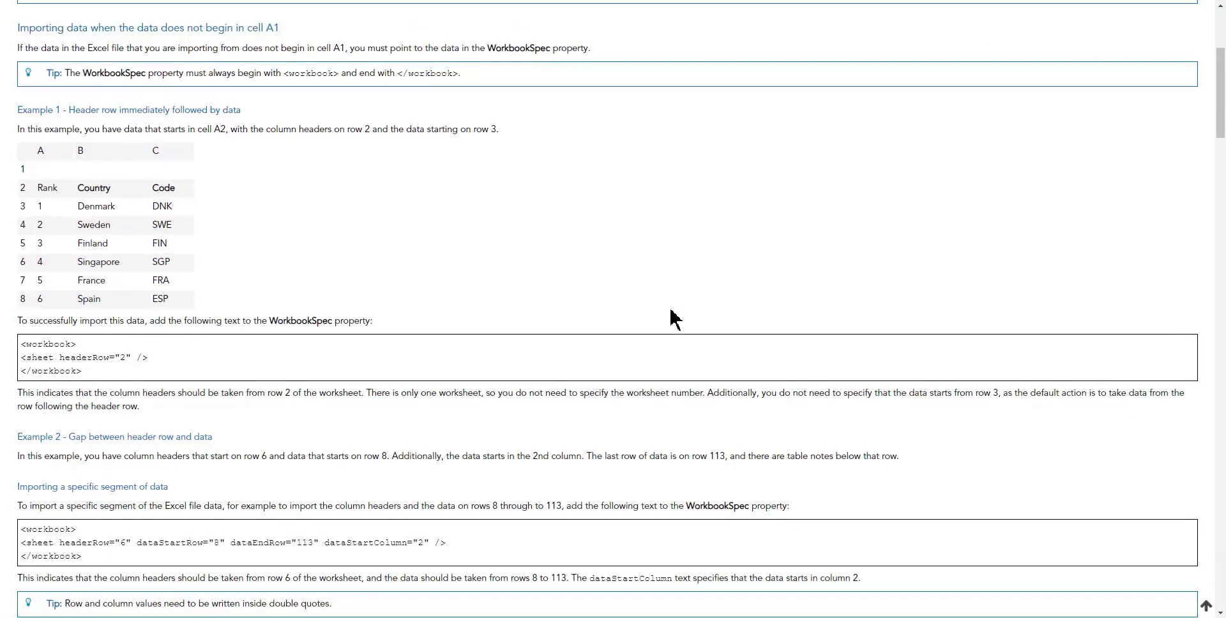
scroll(675, 318, up, 1)
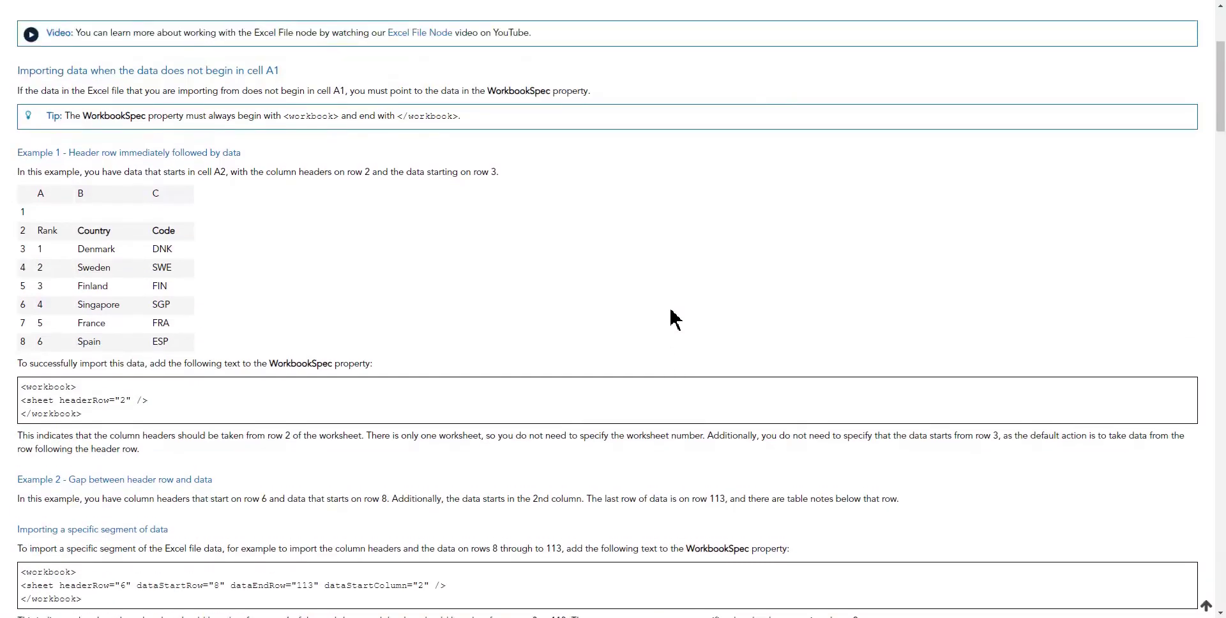
scroll(674, 318, up, 3)
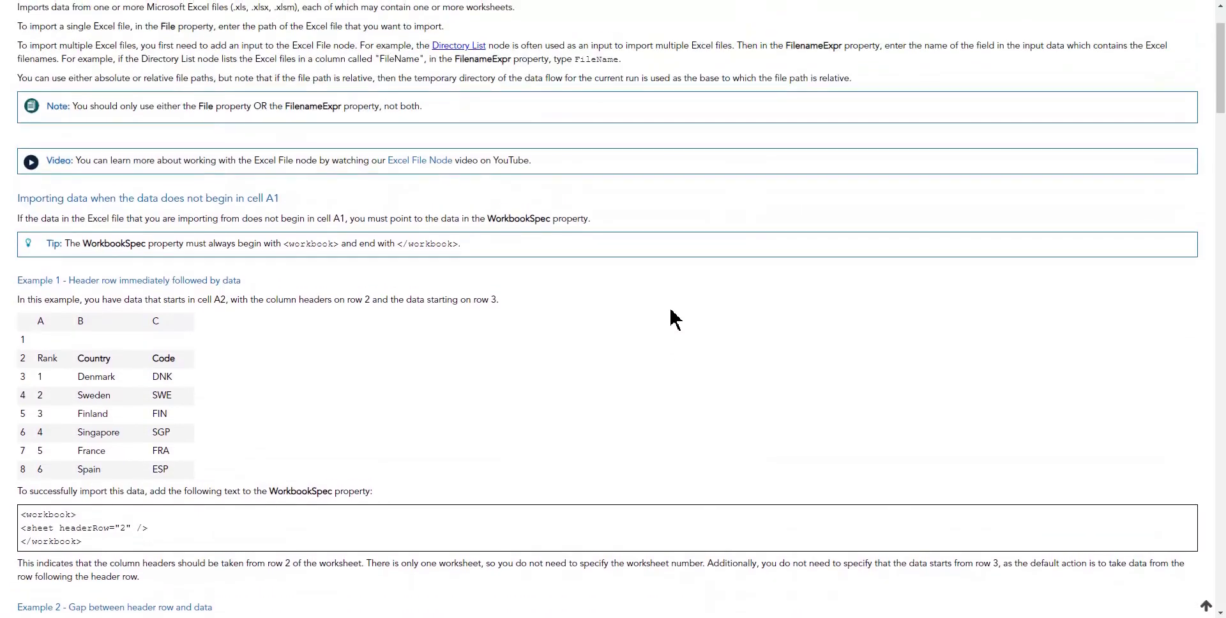
scroll(675, 317, down, 1)
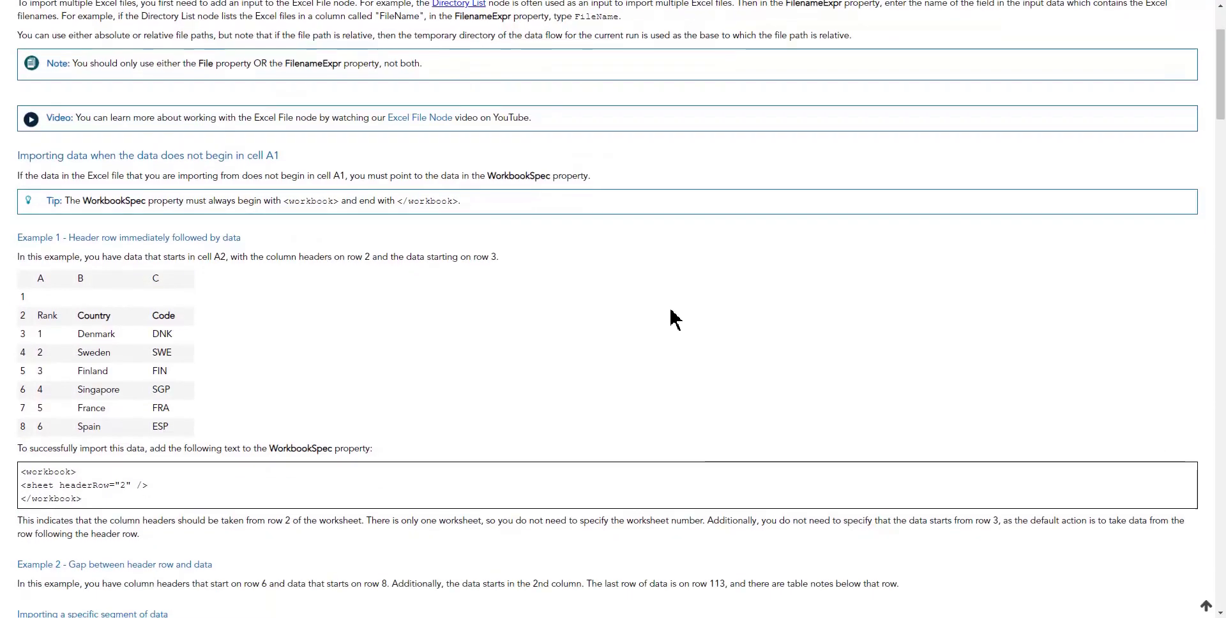
scroll(674, 317, down, 4)
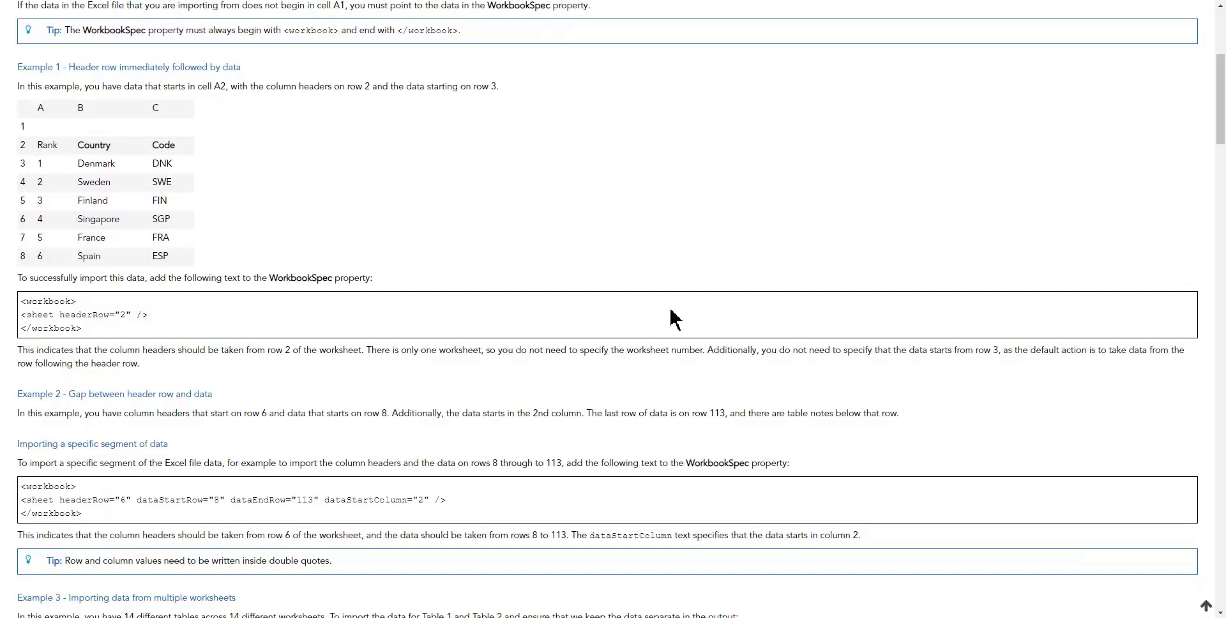
scroll(675, 317, up, 5)
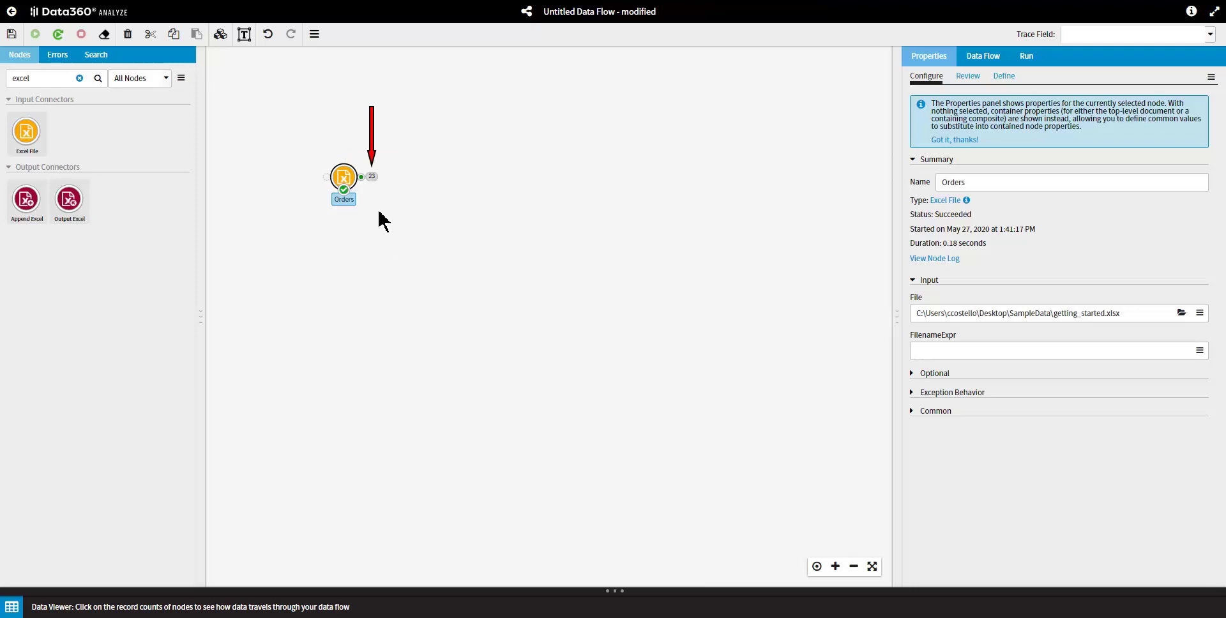
- View the Orders node's output records in the Data Viewer
click(372, 177)
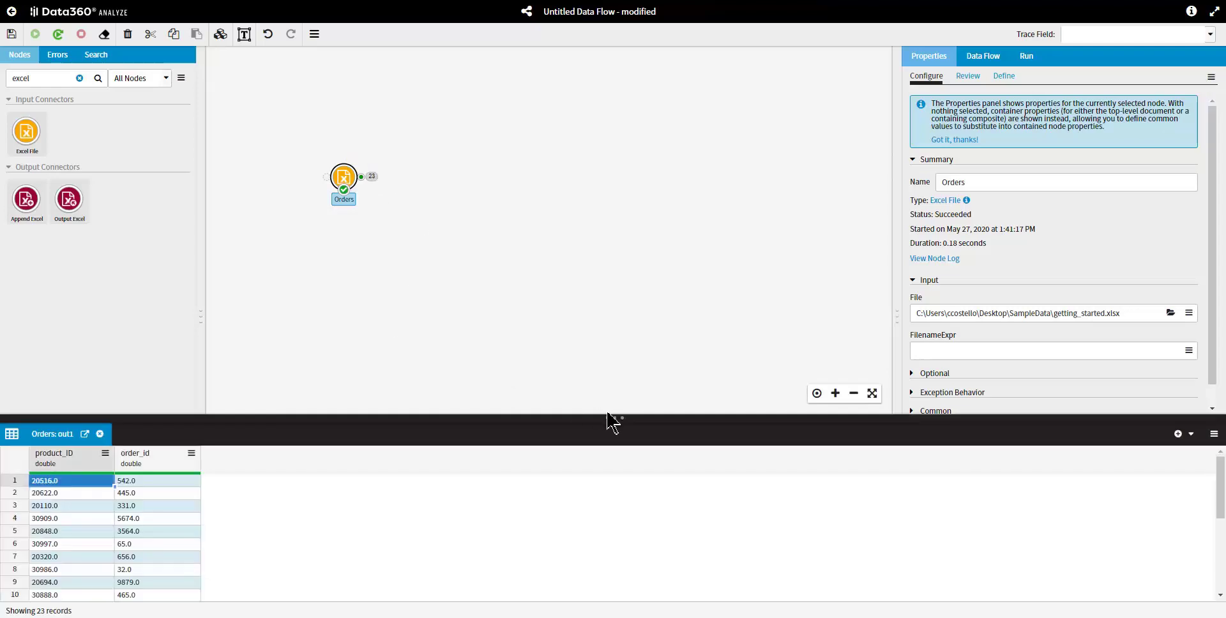
mouse_move(613, 418)
mouse_down()
mouse_move(613, 353)
mouse_move(613, 409)
mouse_up()
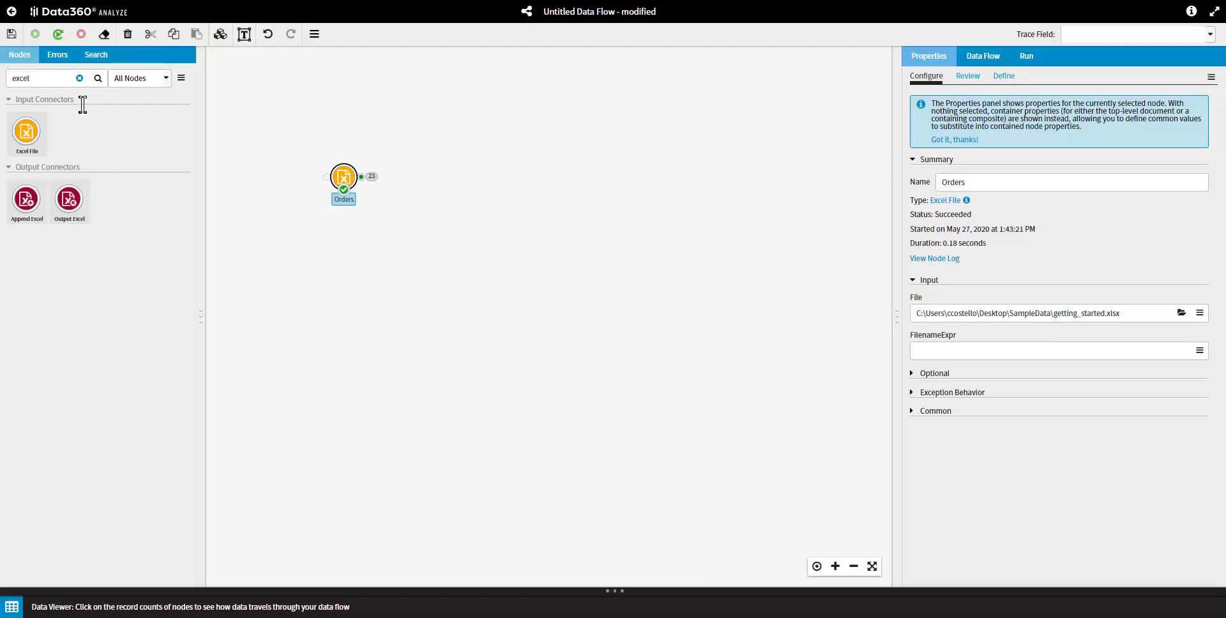
- Search the node library for "csv" and place a CSV File node directly below the Orders node
click(79, 78)
click(66, 78)
text(csv)
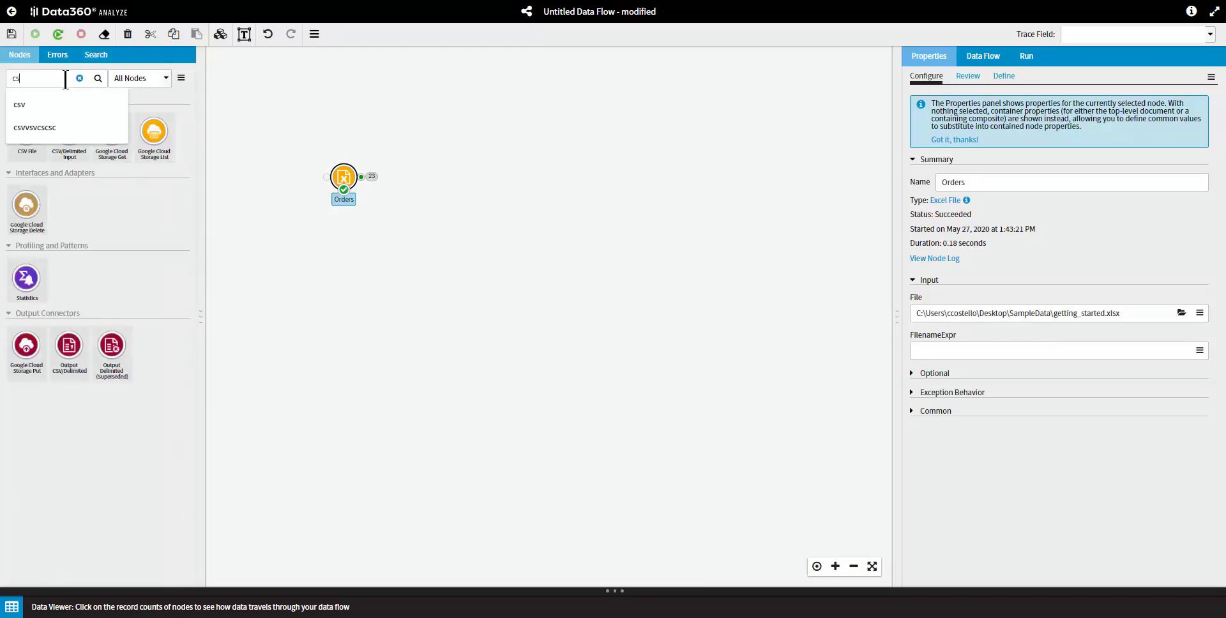
click(52, 101)
drag(26, 131, 348, 259)
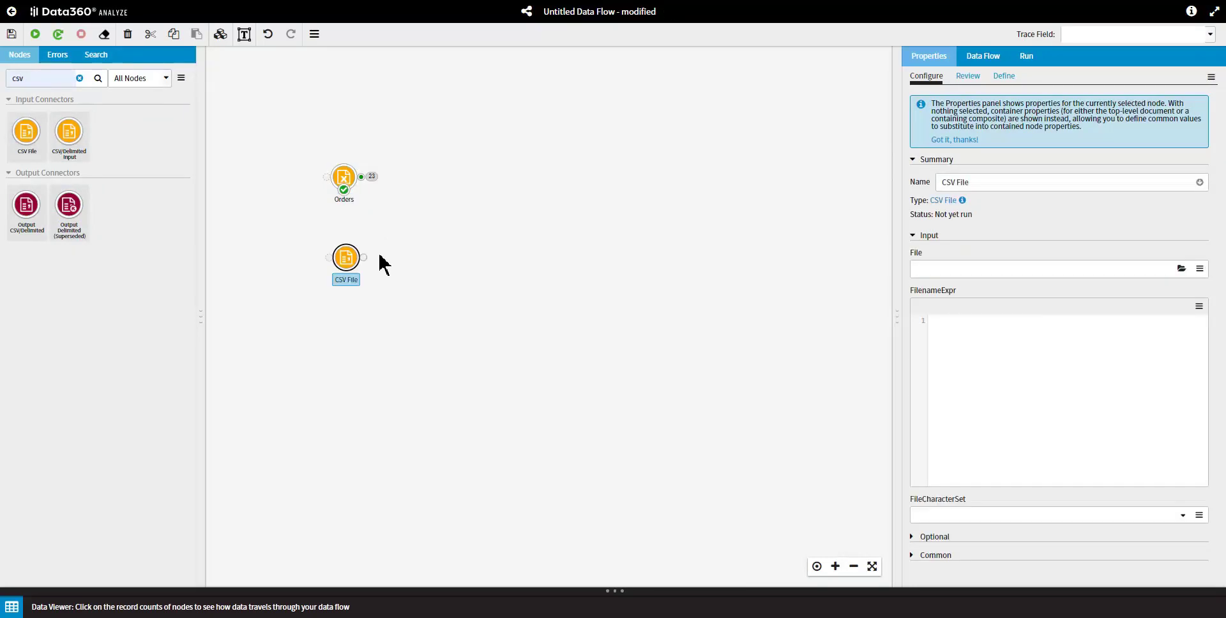
drag(348, 254, 349, 247)
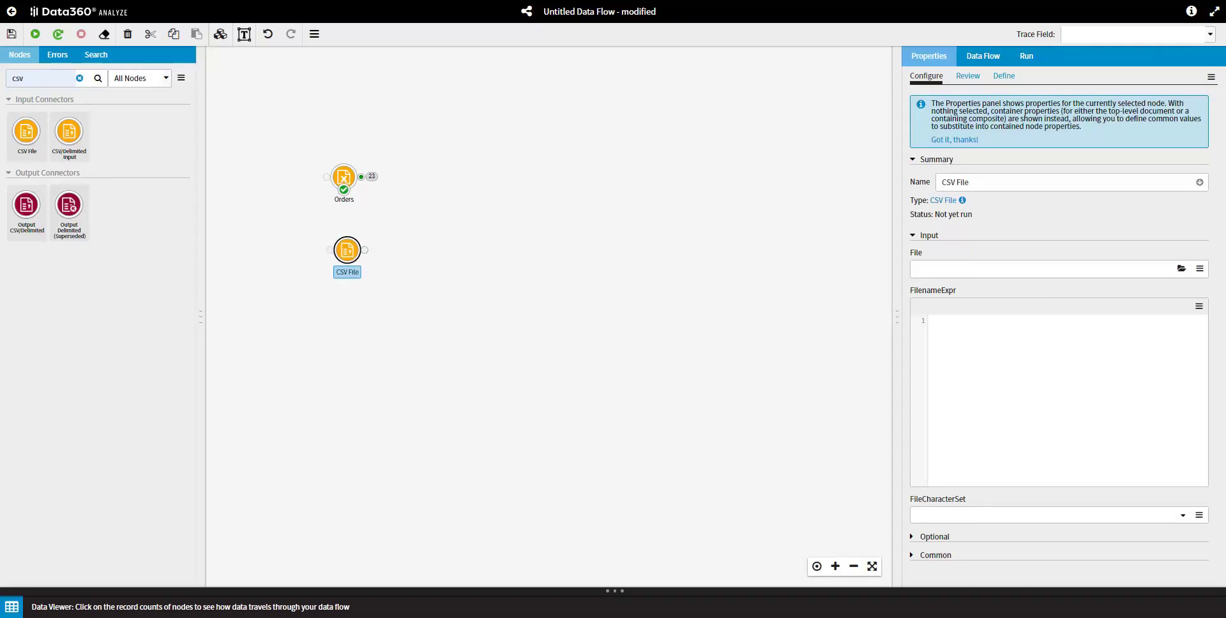
- Set the CSV File node's input file to order_detail_1.csv in the Desktop SampleData folder
click(944, 269)
text(C:\Users\ccostello\Desktop\SampleData\order_detail_1.csv)
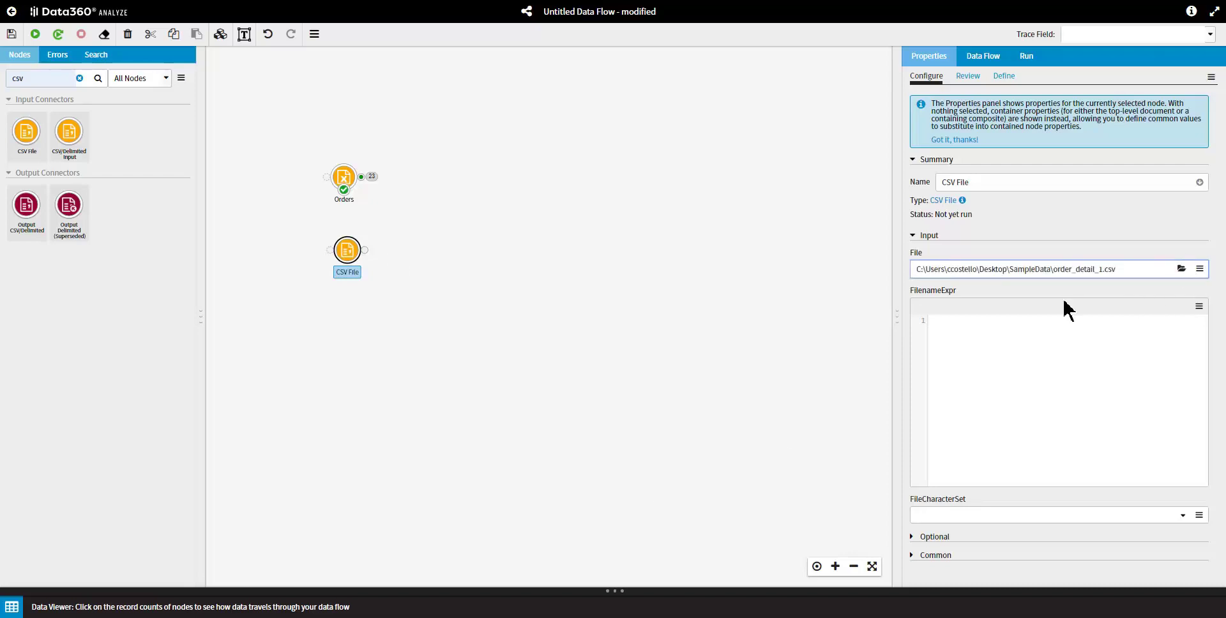
- Rename the CSV File node as OrdersRef and run it
click(994, 183)
text(Order)
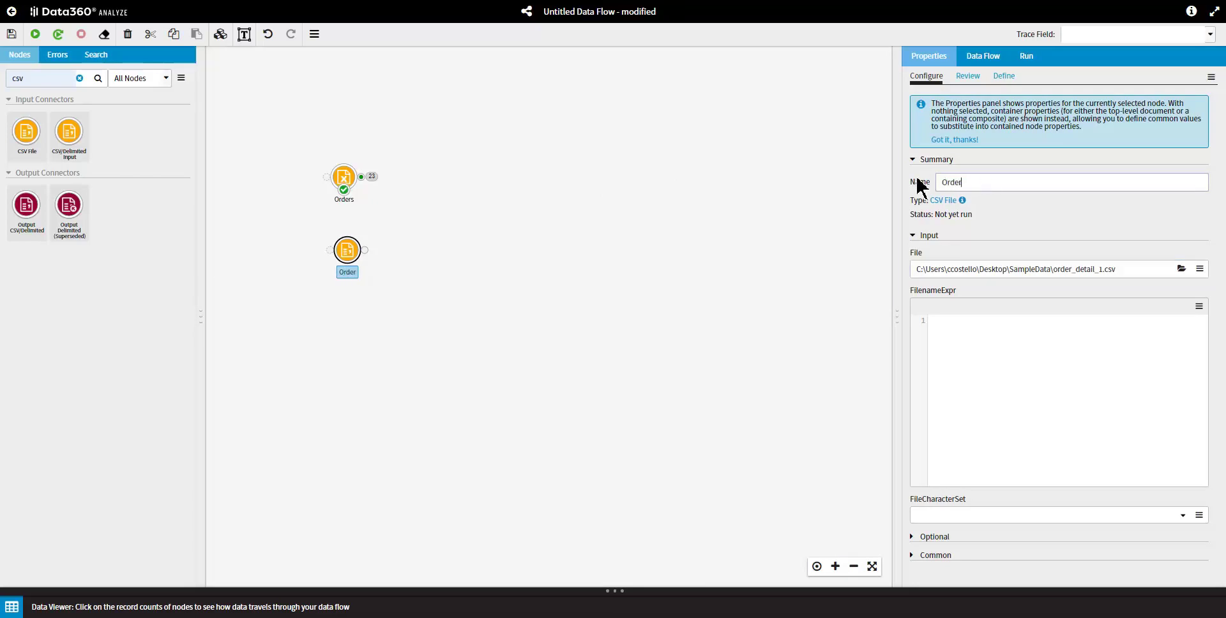
text(sRef)
click(35, 34)
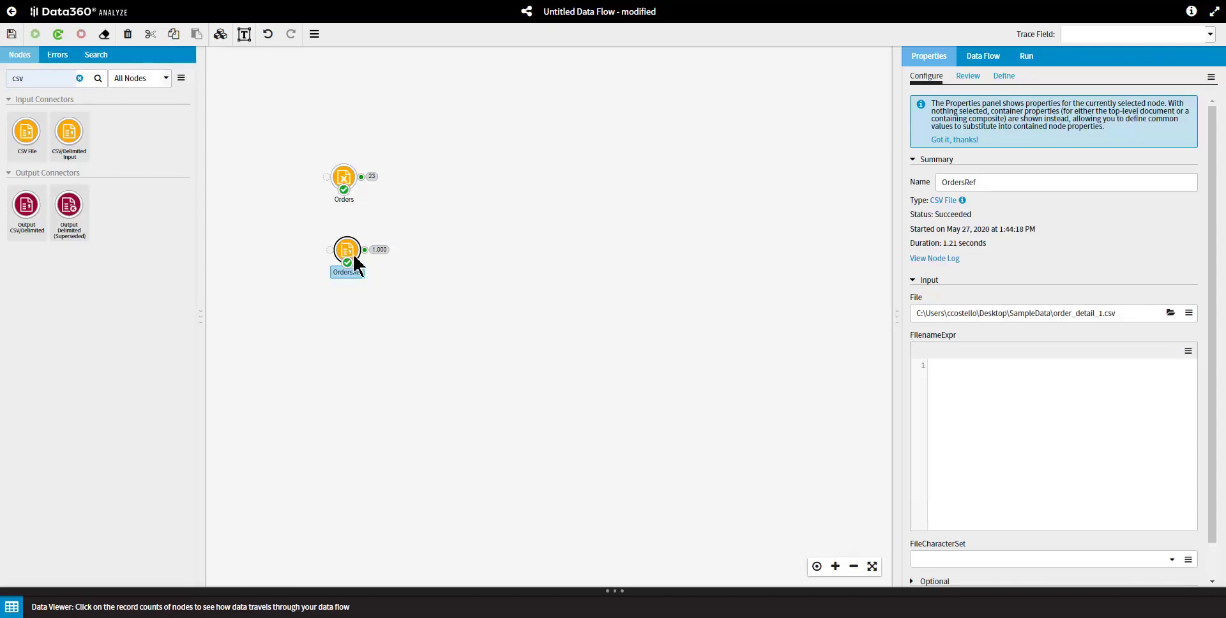
- Search the node library for "trim" and place a Trim Fields node to the right of the Orders node
click(79, 78)
click(76, 79)
text(trim)
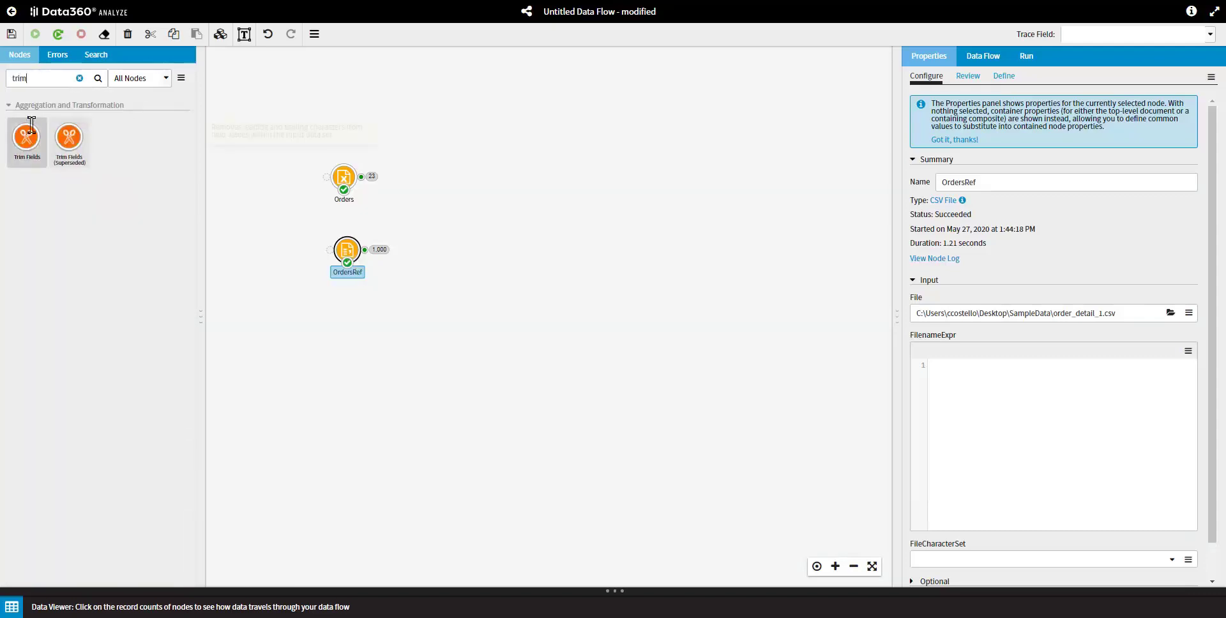
drag(26, 136, 443, 197)
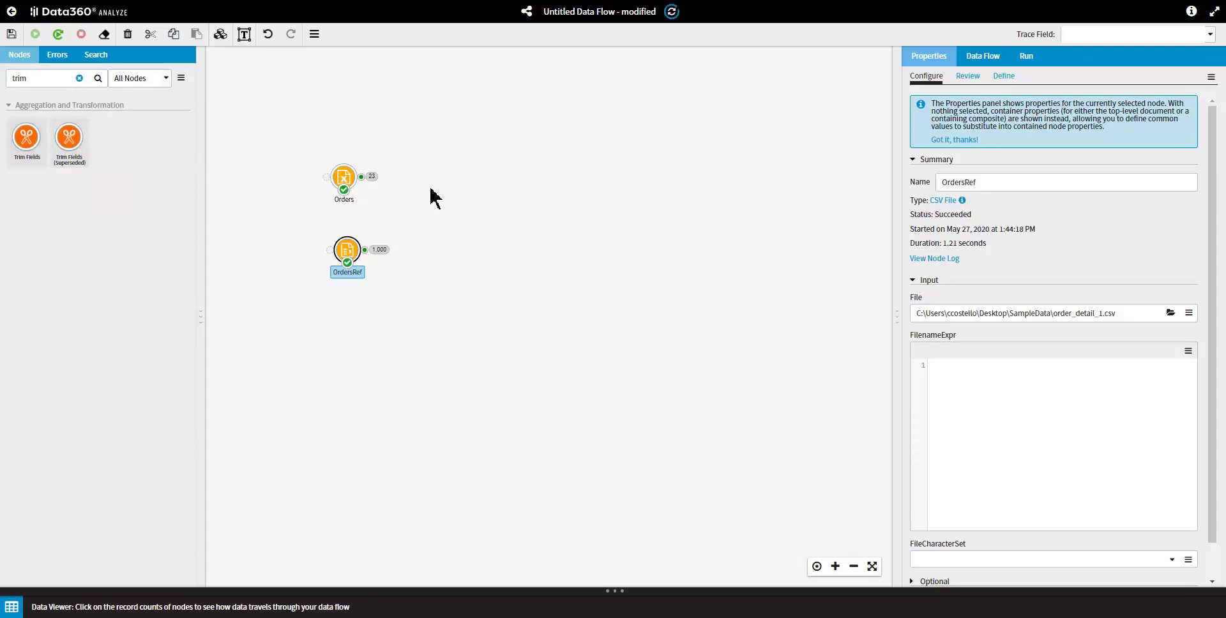
- Connect the Orders output to the Trim Fields node, run it, and align the OrdersRef node below Orders
drag(369, 183, 431, 195)
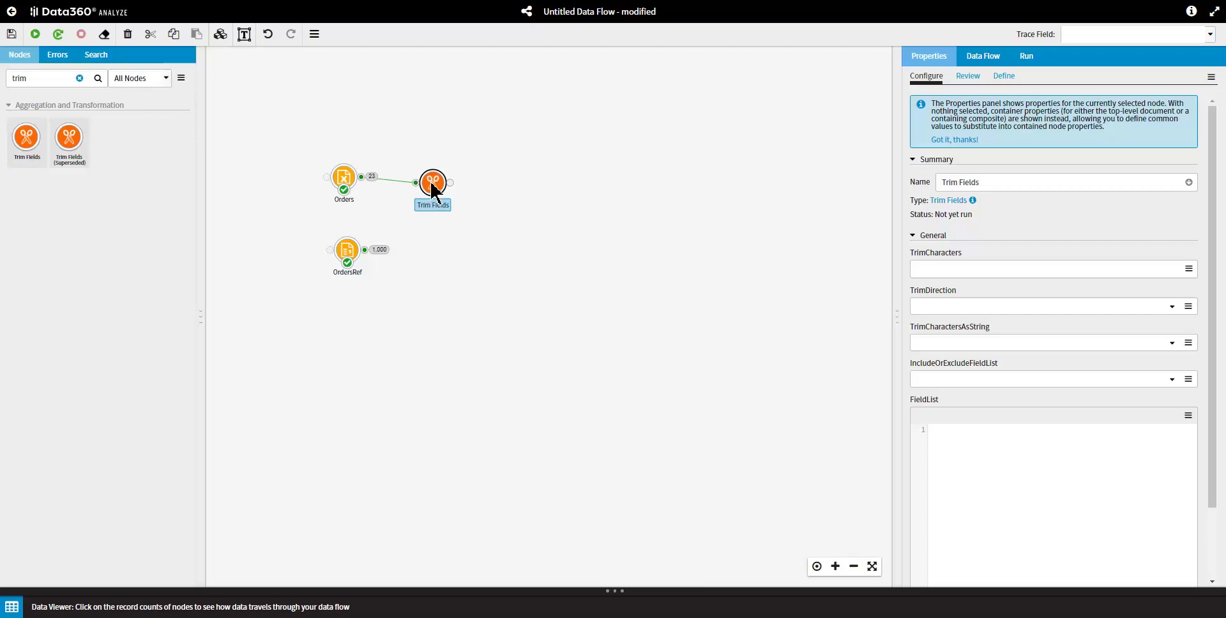
click(35, 34)
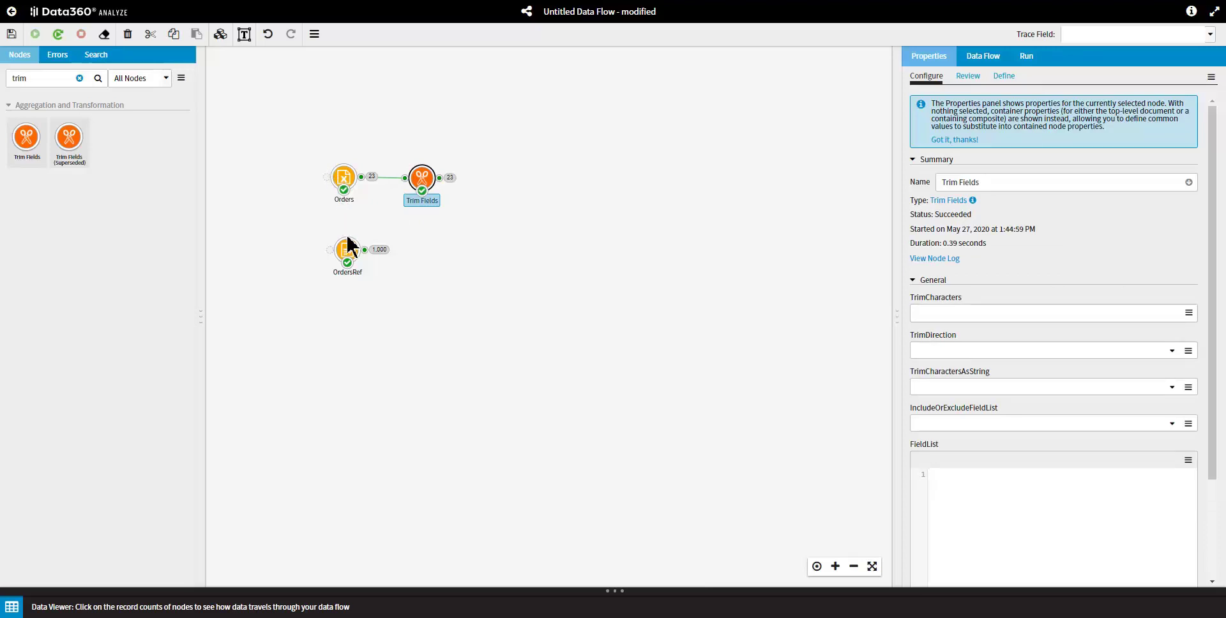
click(350, 258)
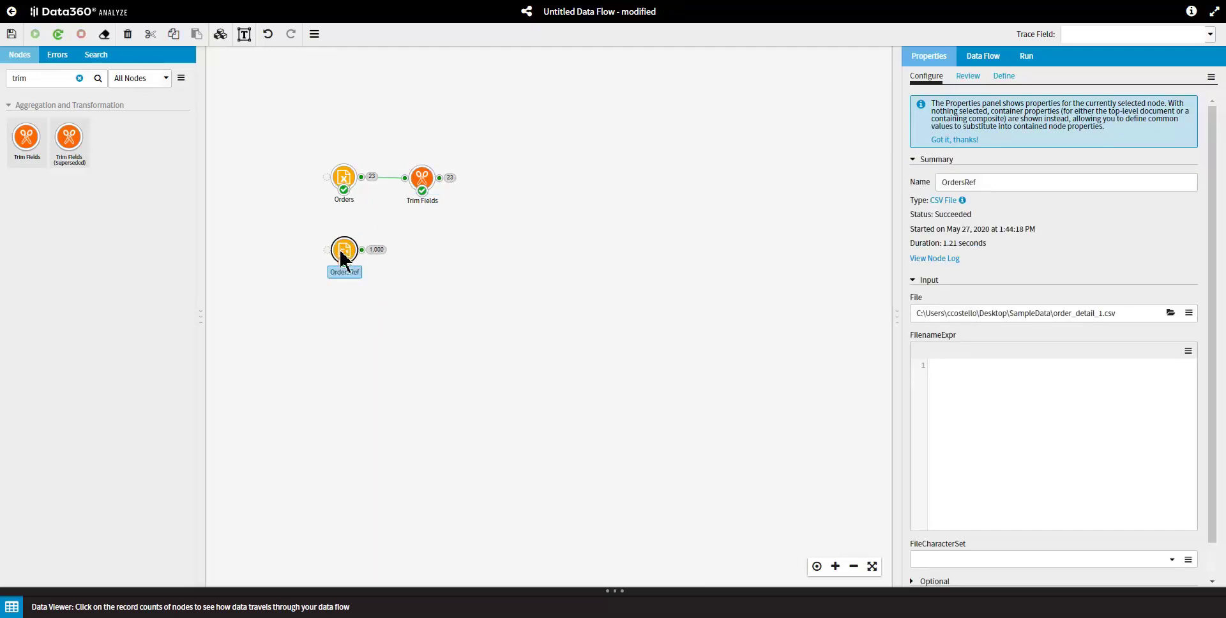
- View the output records of the Orders and OrdersRef nodes to compare their field data types
click(362, 178)
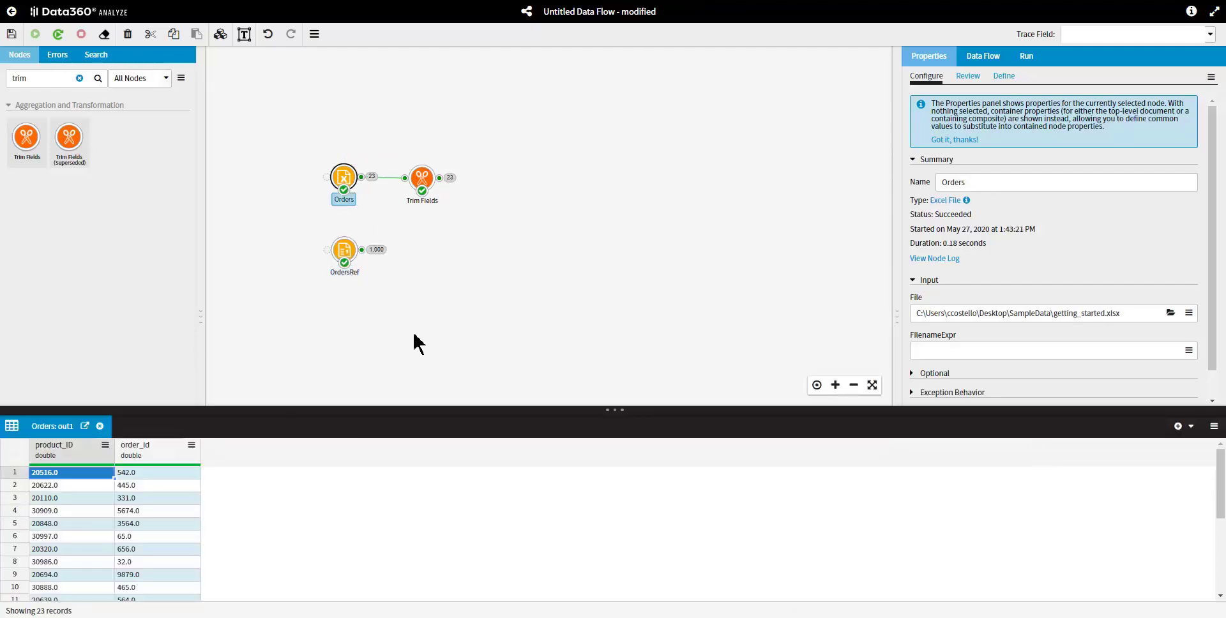
click(150, 450)
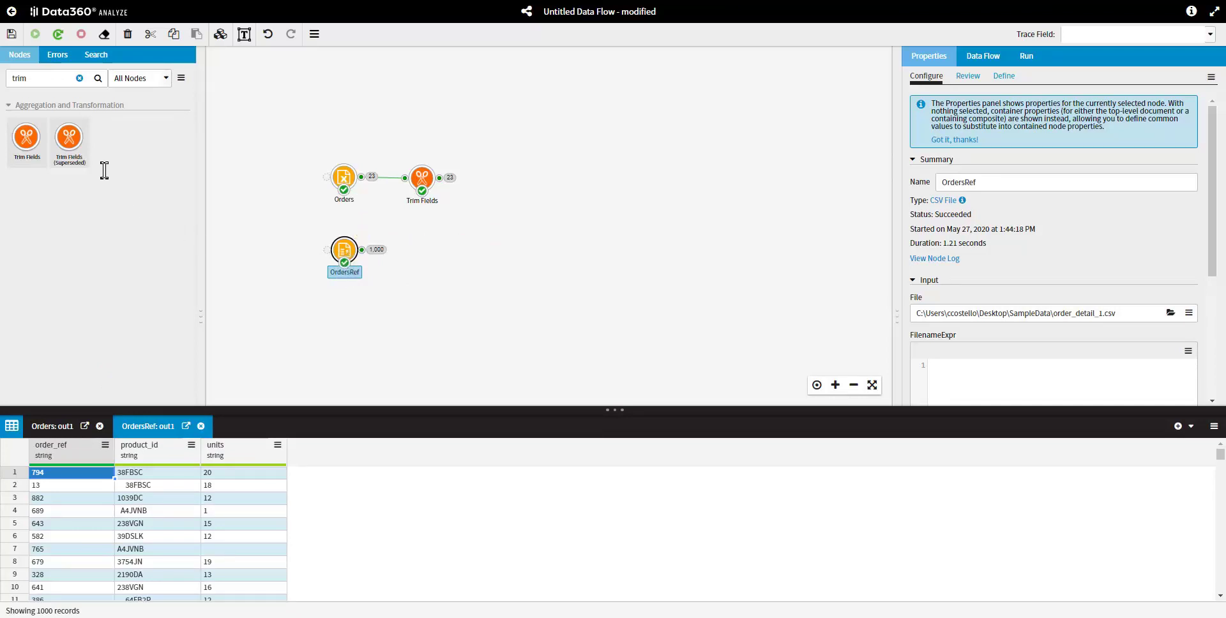
- Search the node library for "modify fields" and place a Modify Fields node beside OrdersRef, connected to its output
click(80, 78)
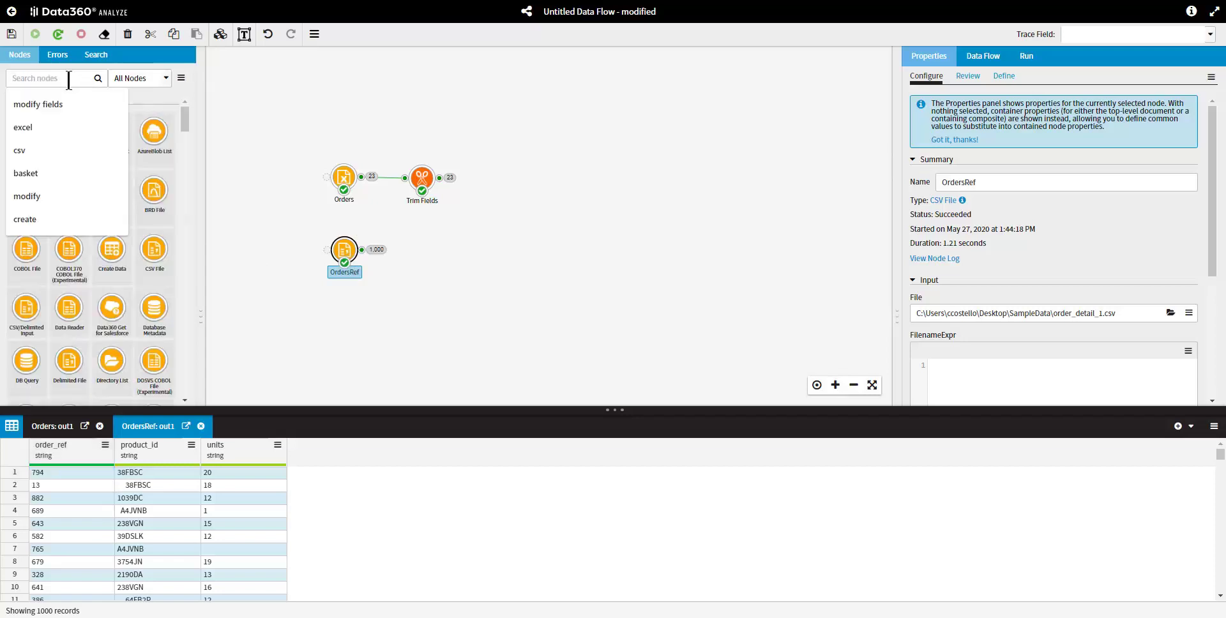
click(38, 104)
drag(26, 136, 430, 249)
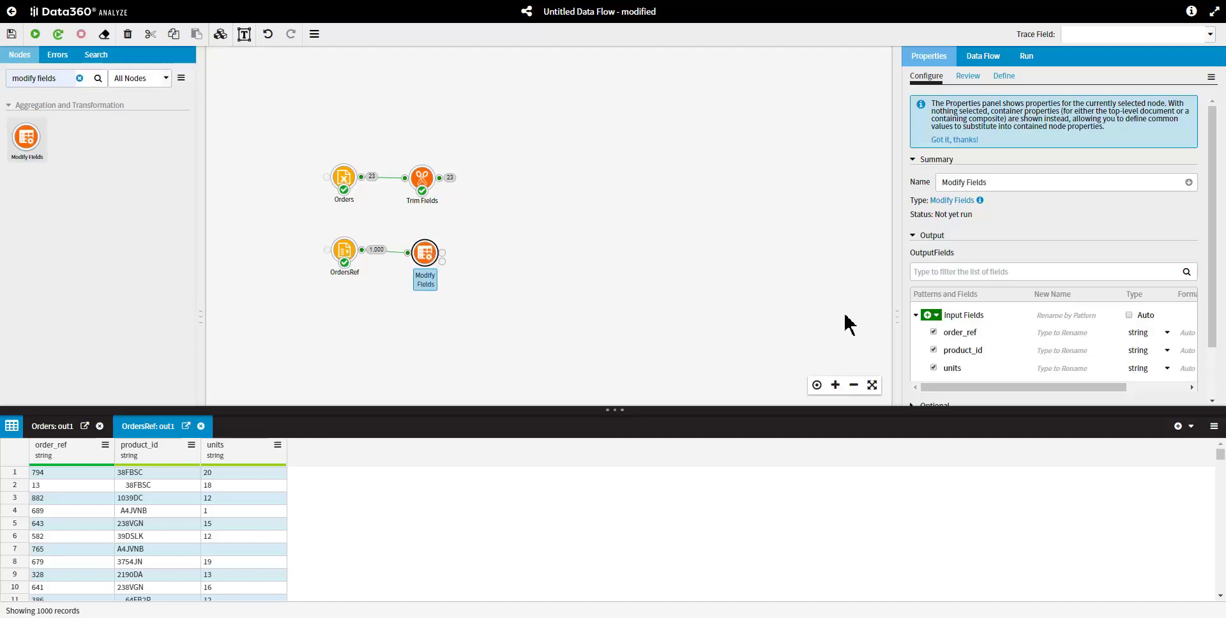
- Set the order_ref field's type to double in the Modify Fields node
drag(897, 317, 819, 307)
scroll(949, 259, down, 2)
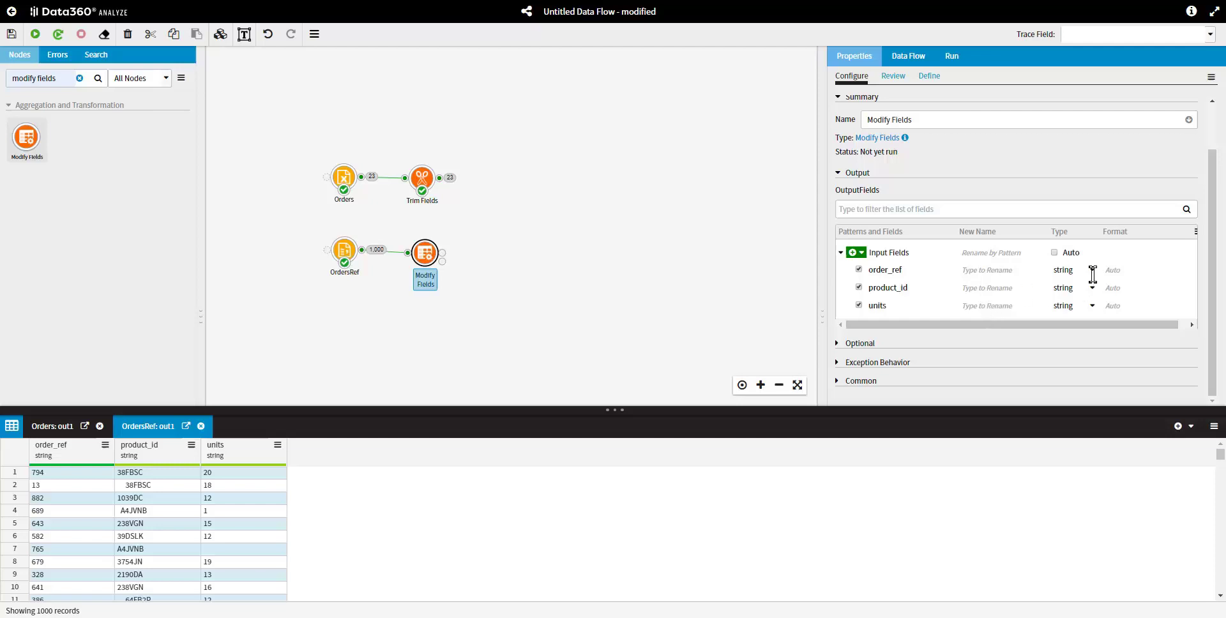
click(1093, 270)
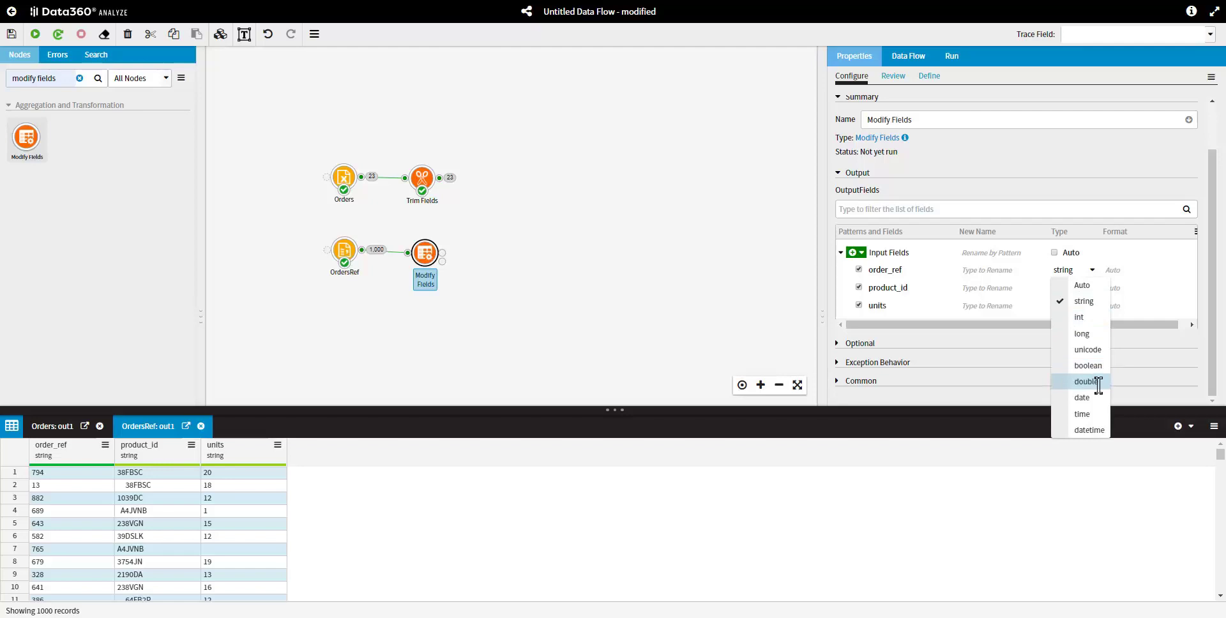
click(1085, 381)
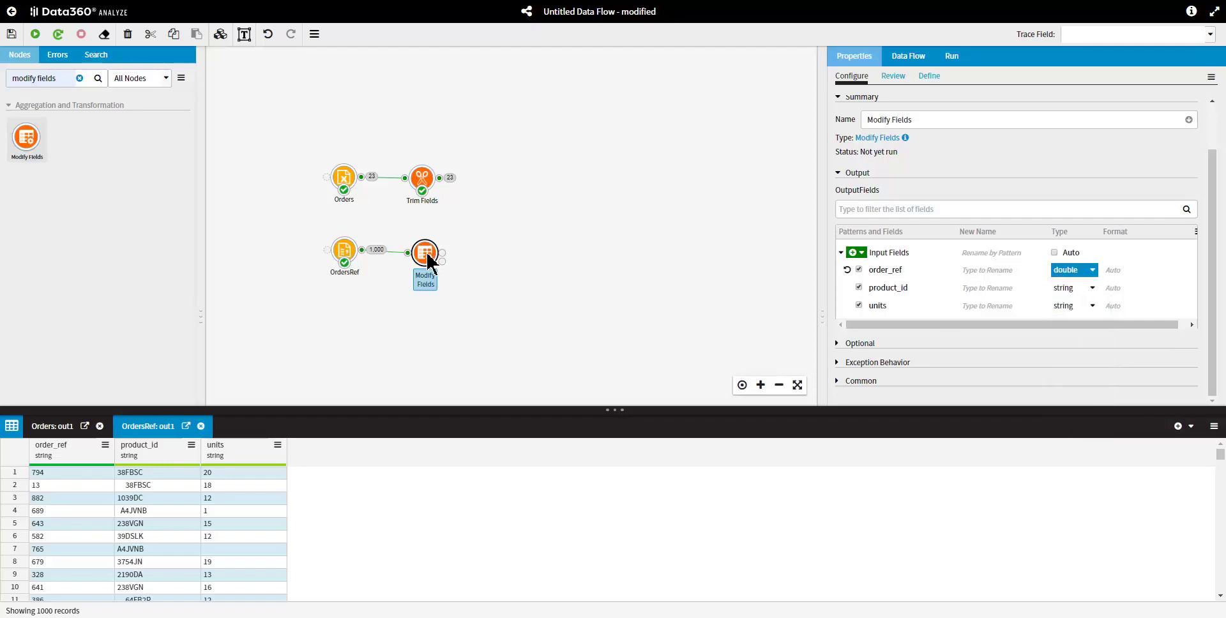
- Rename the Modify Fields node as Change Datatype to Double and run it
drag(919, 124, 852, 118)
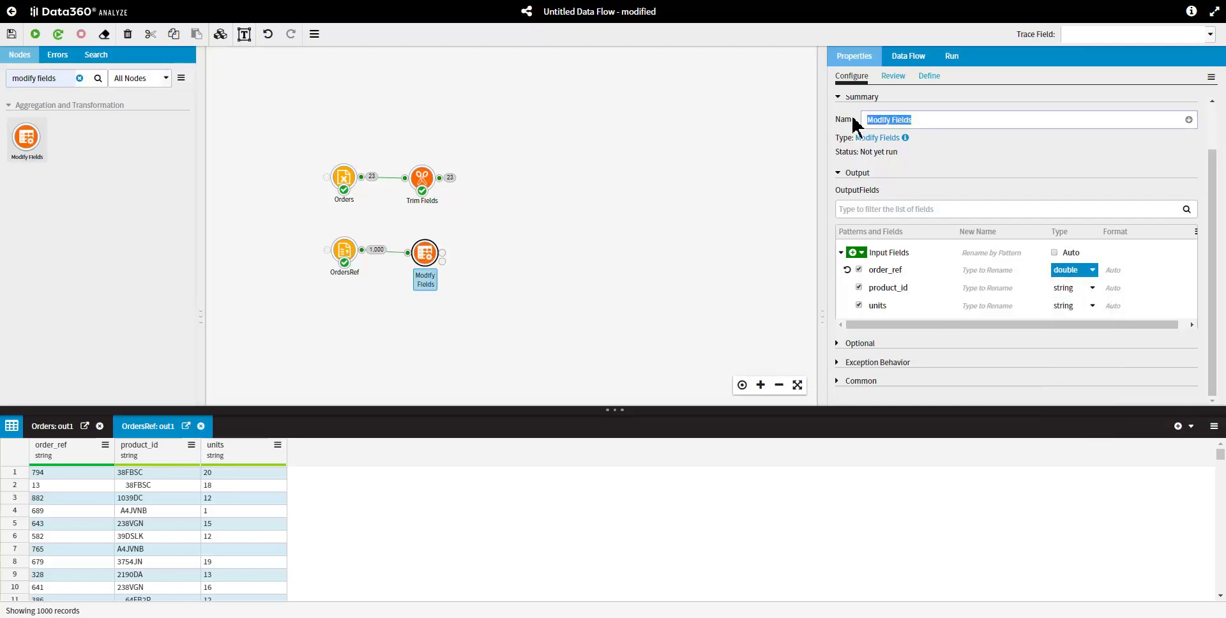
text(Change Datatype to Double)
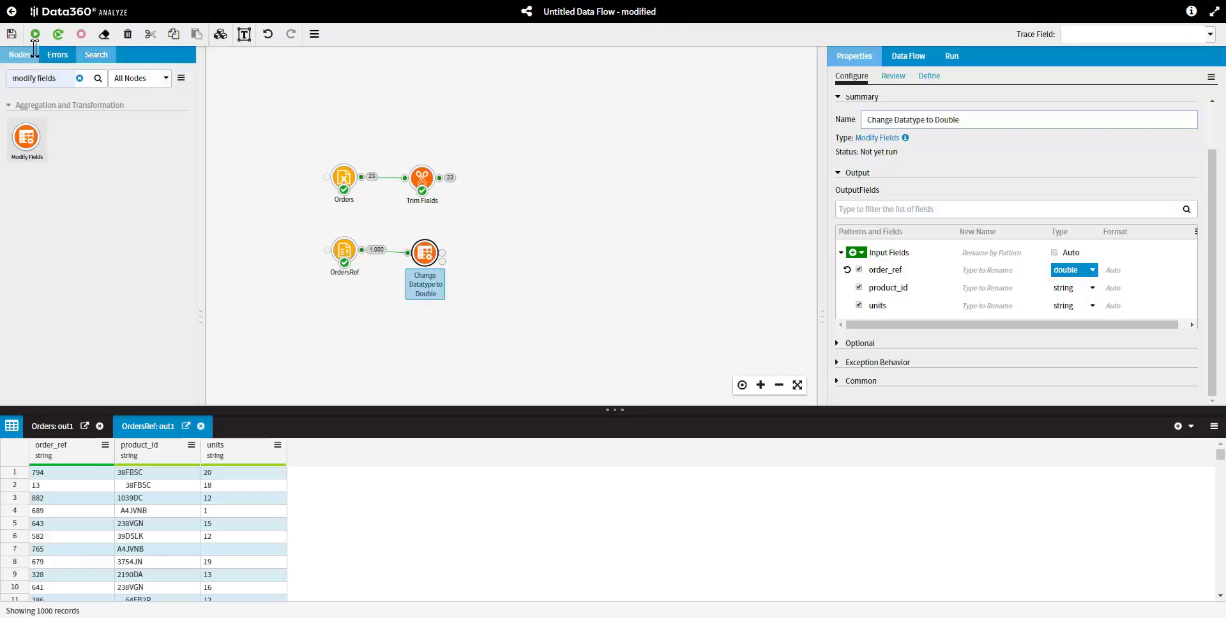
click(35, 34)
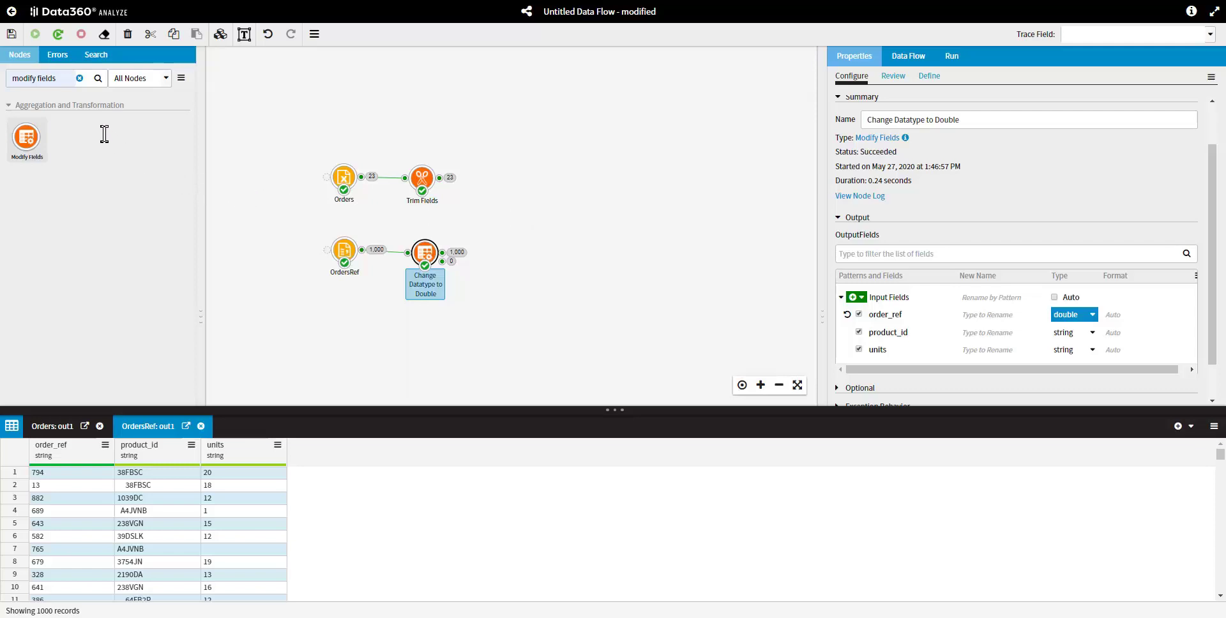
- Search for "merg", place a Merge node beyond the two branches, and connect the Trim Fields and first Change Datatype to Double outputs to it
click(79, 78)
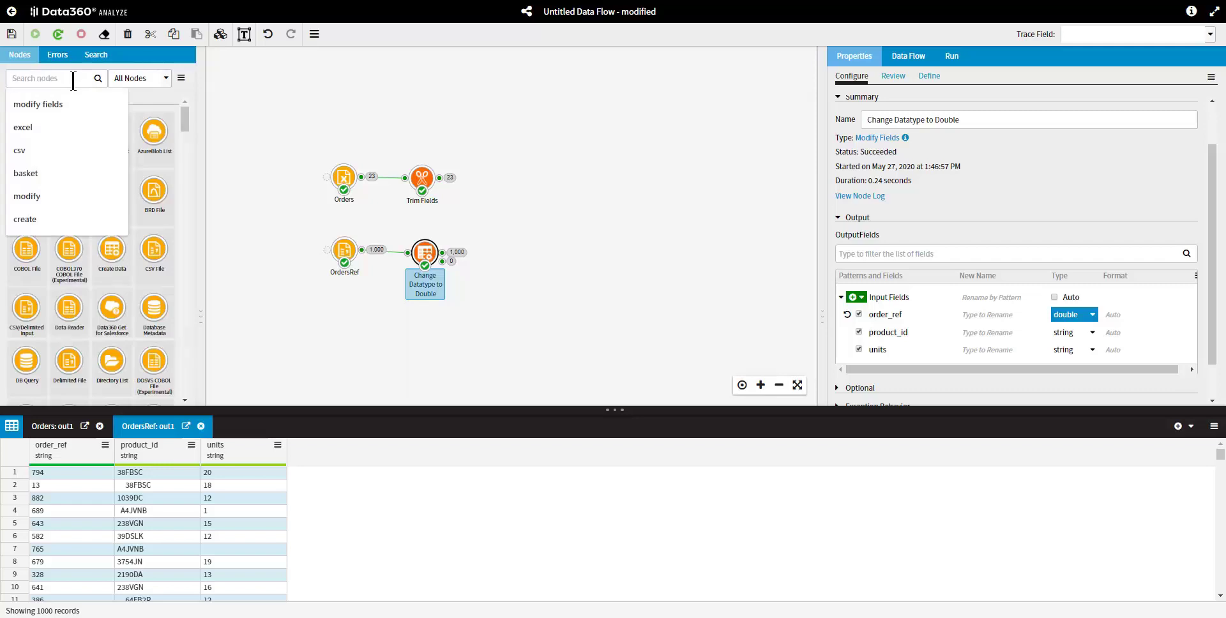
text(merg)
drag(39, 250, 552, 224)
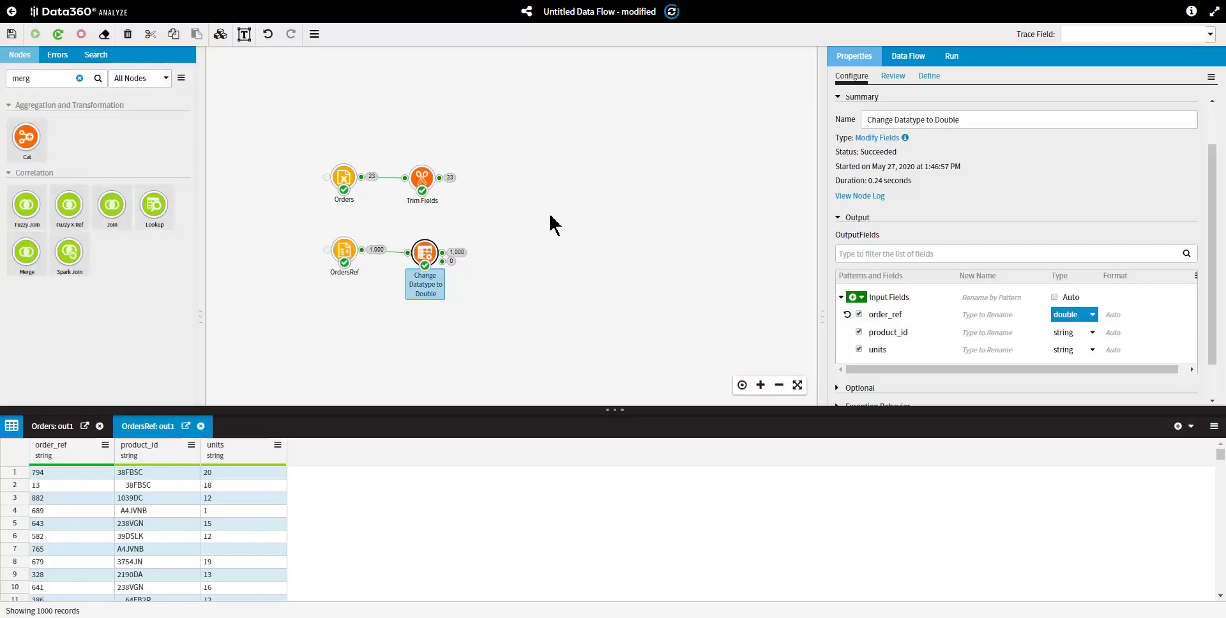
drag(440, 182, 532, 211)
drag(481, 239, 531, 221)
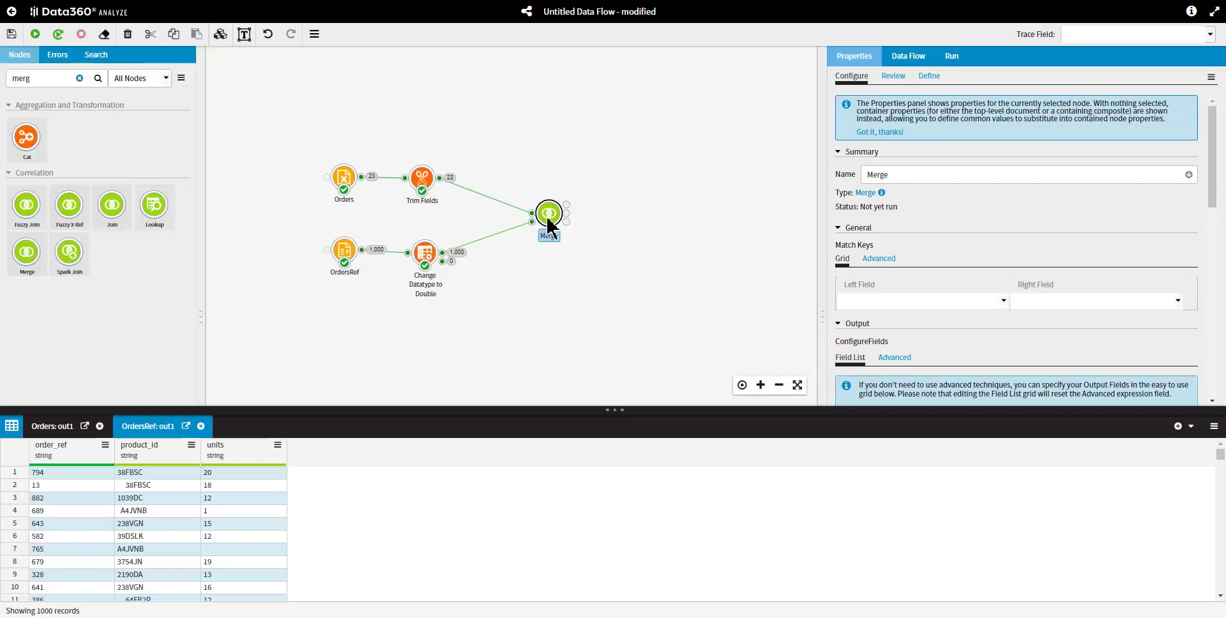
- Set the Merge node's match keys to order_id as the left field and order_ref as the right field
drag(822, 316, 797, 314)
scroll(1064, 199, down, 2)
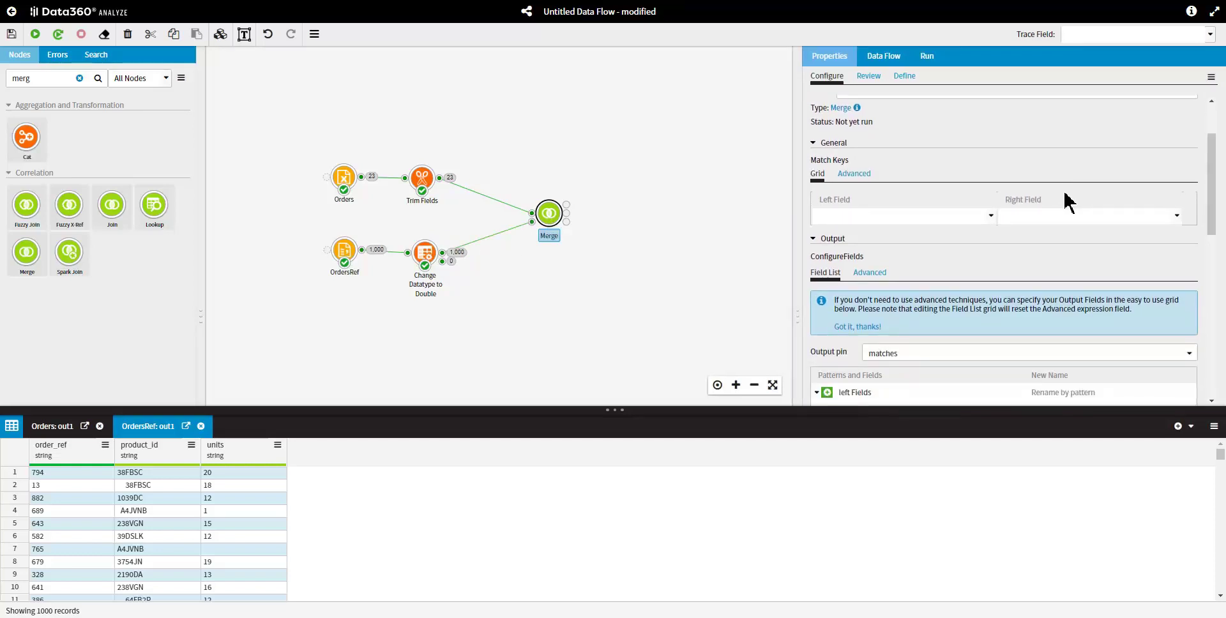
click(991, 217)
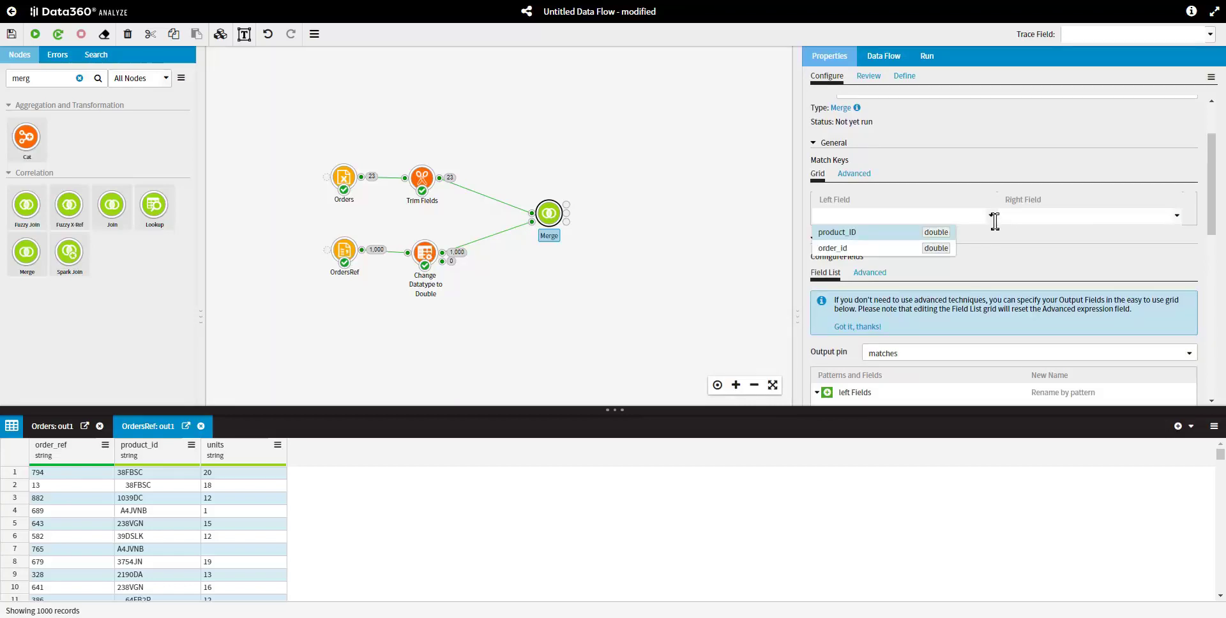
key(Down)
key(Return)
click(1176, 216)
click(1040, 232)
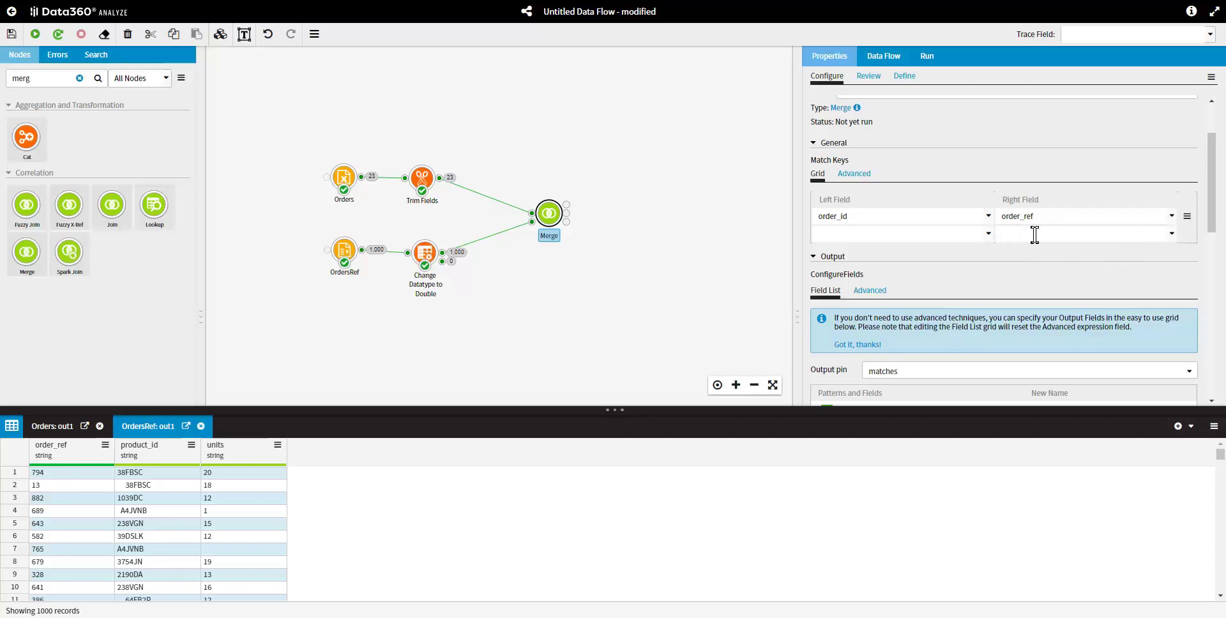
- Exclude the left product_ID field and the right product_id and units fields from the Merge node's matches output
scroll(1038, 262, down, 3)
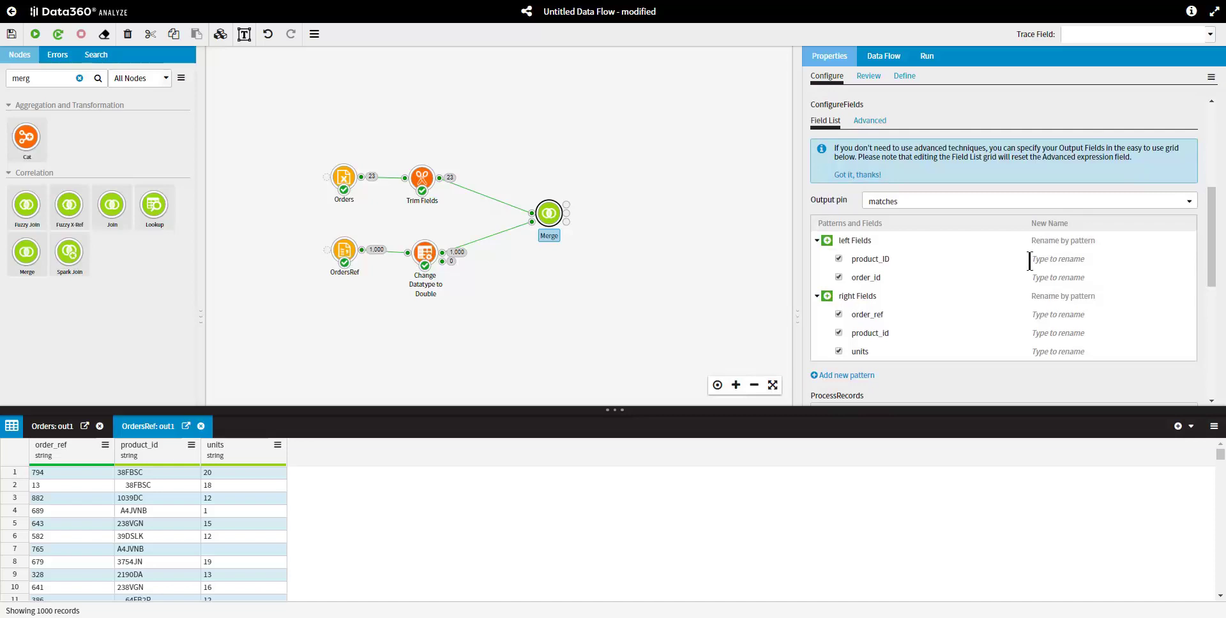
click(839, 259)
click(838, 333)
click(838, 351)
- Rename the Merge node as DataJoined and run it
scroll(933, 326, up, 5)
drag(866, 174, 822, 176)
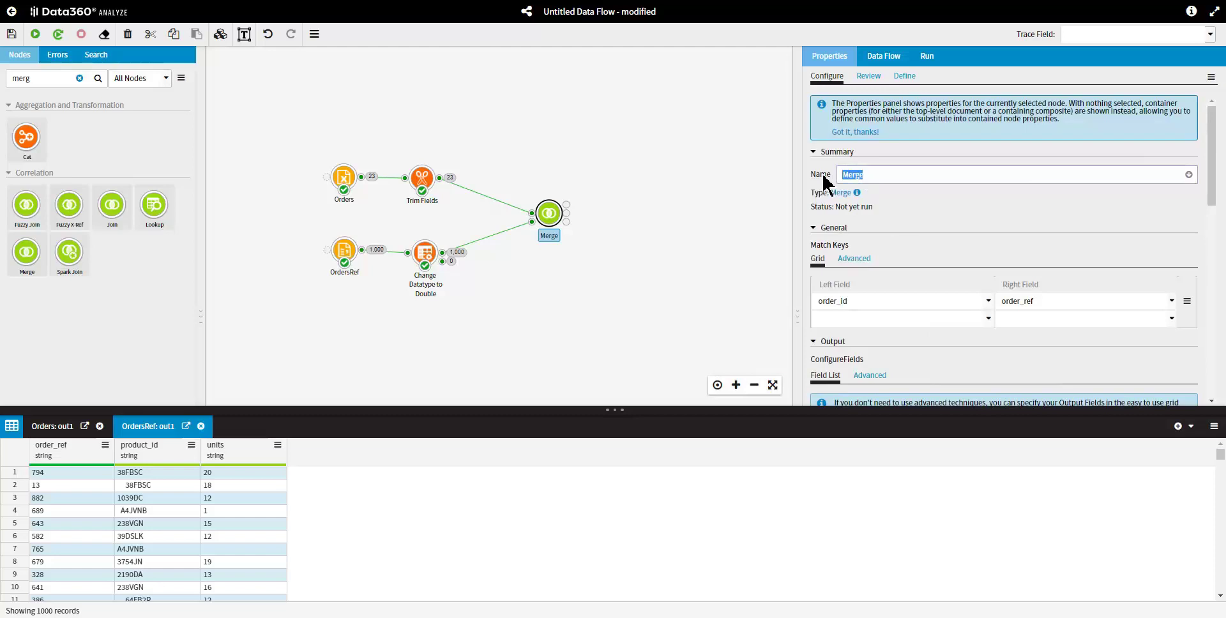
text(DataJoined)
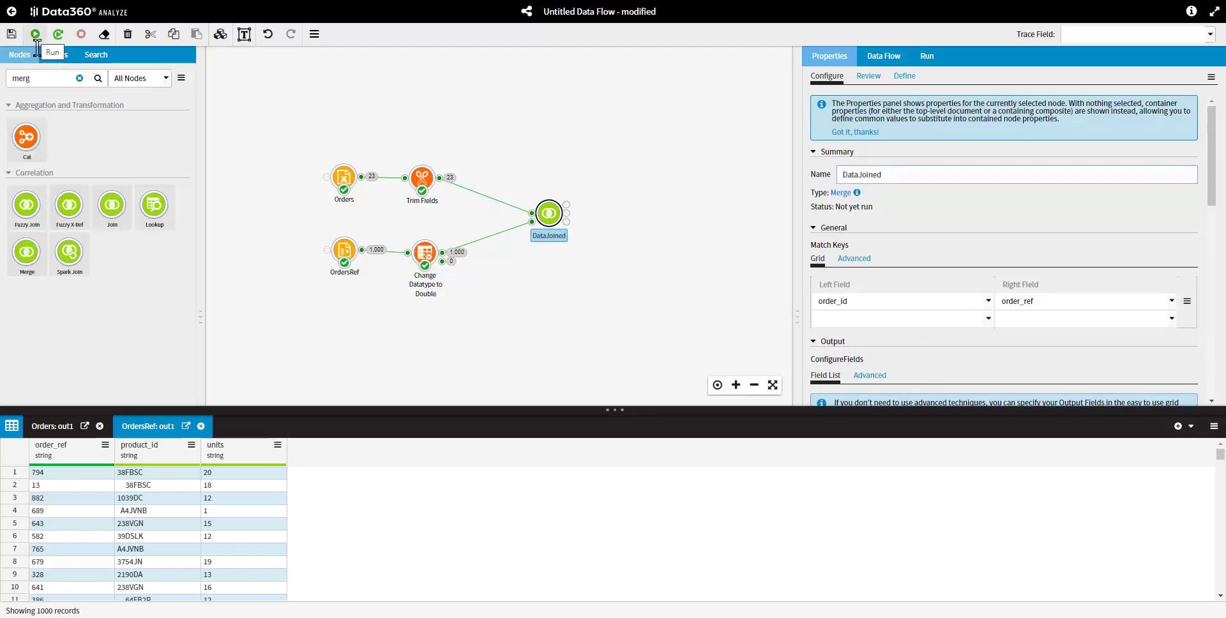
click(36, 33)
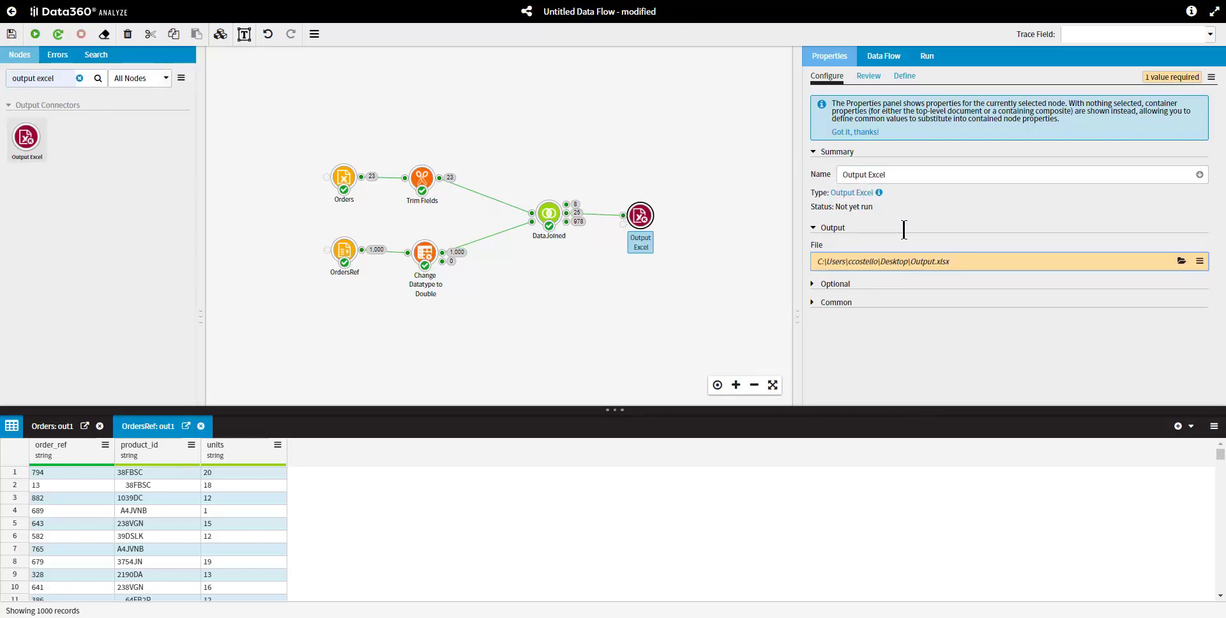
- Set the Output Excel node's file to Output.xlsx on the Desktop and run the node
drag(912, 261, 958, 273)
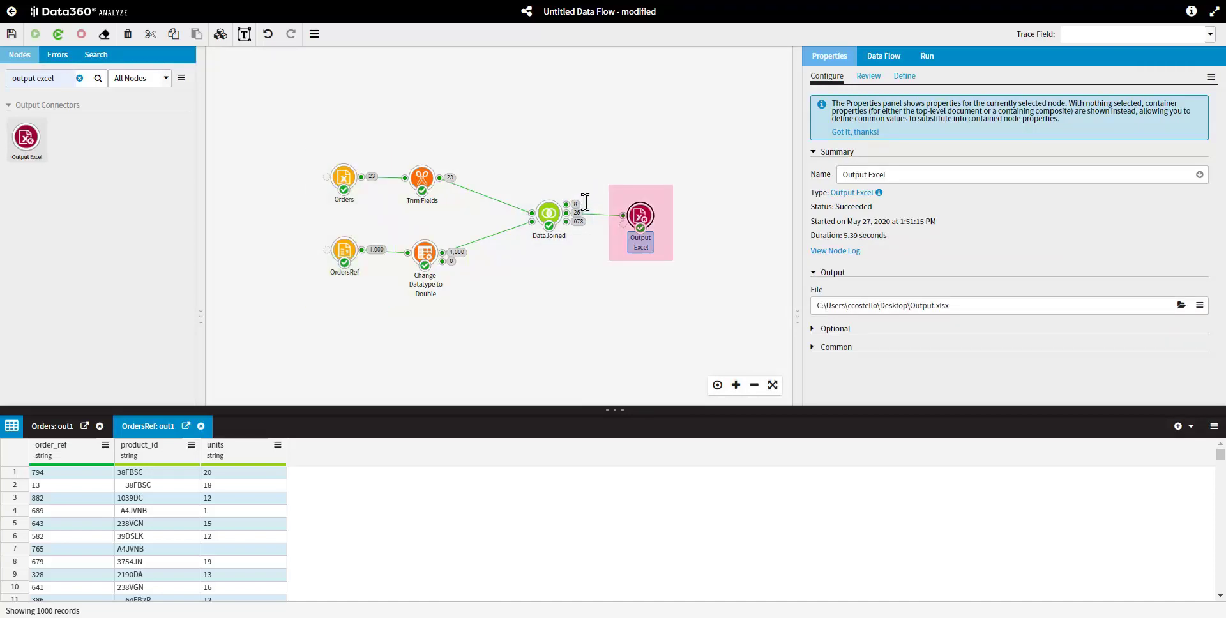
- Save the data flow as Stuff in My Documents and return to the document directory
click(315, 35)
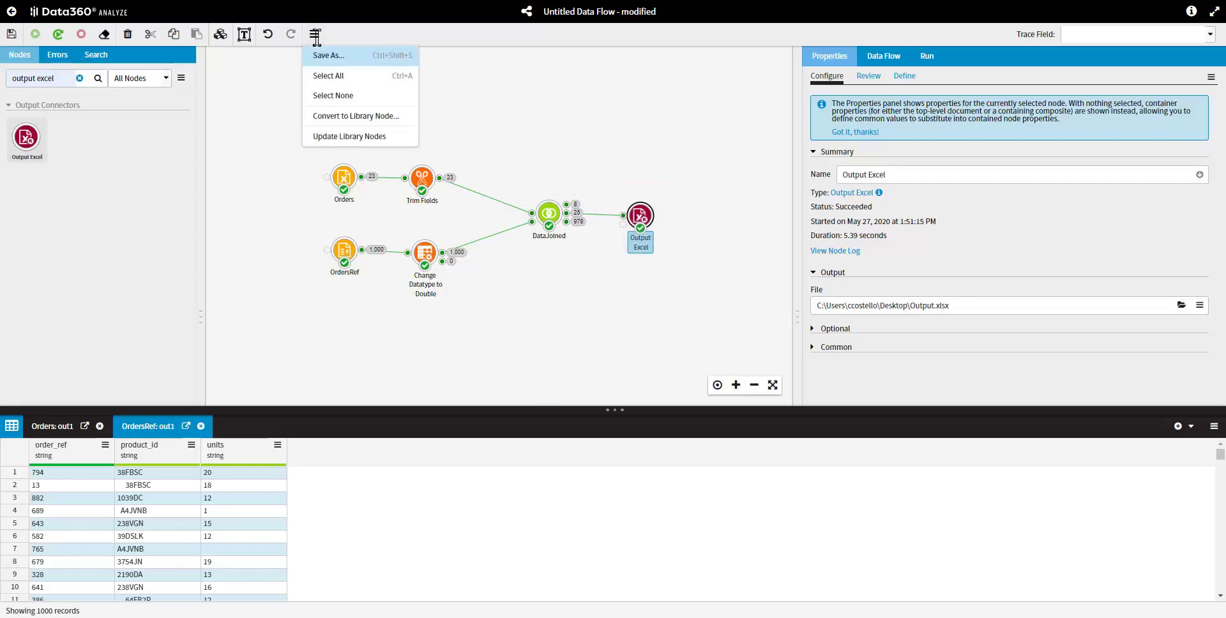
click(344, 56)
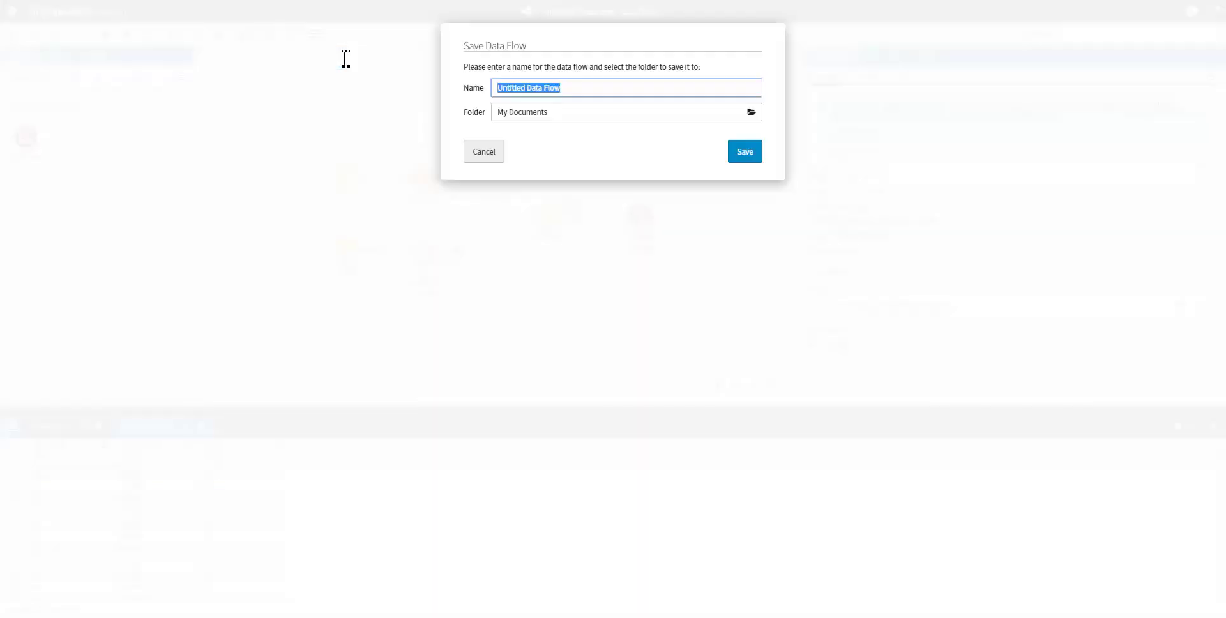
text(St)
click(751, 155)
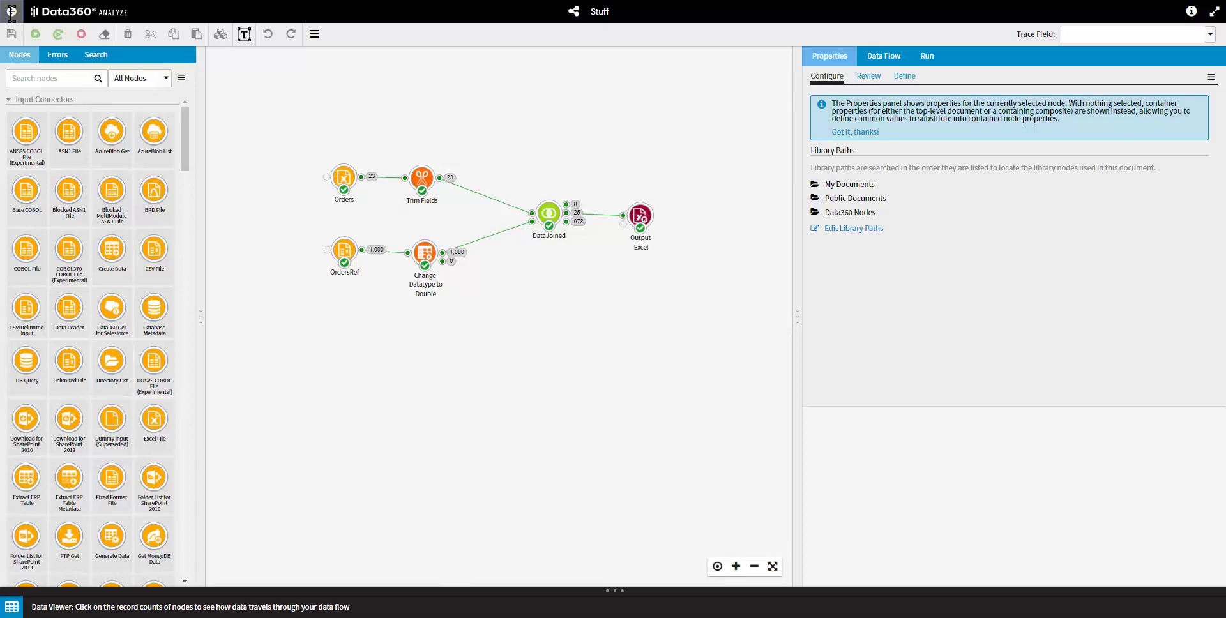
click(11, 11)
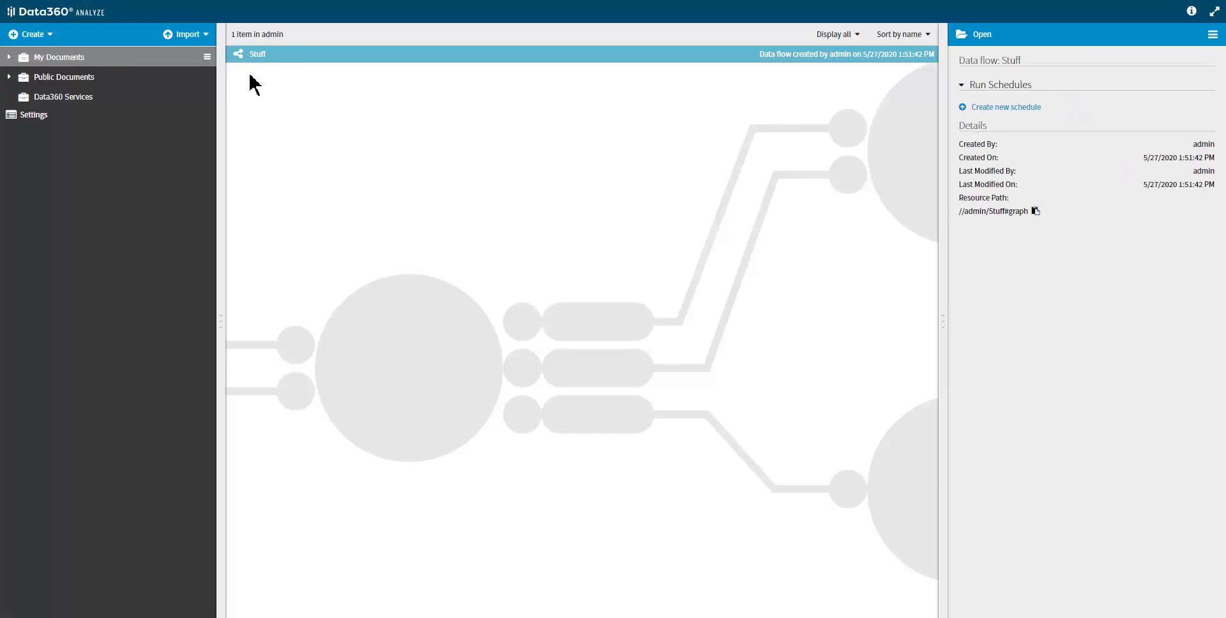